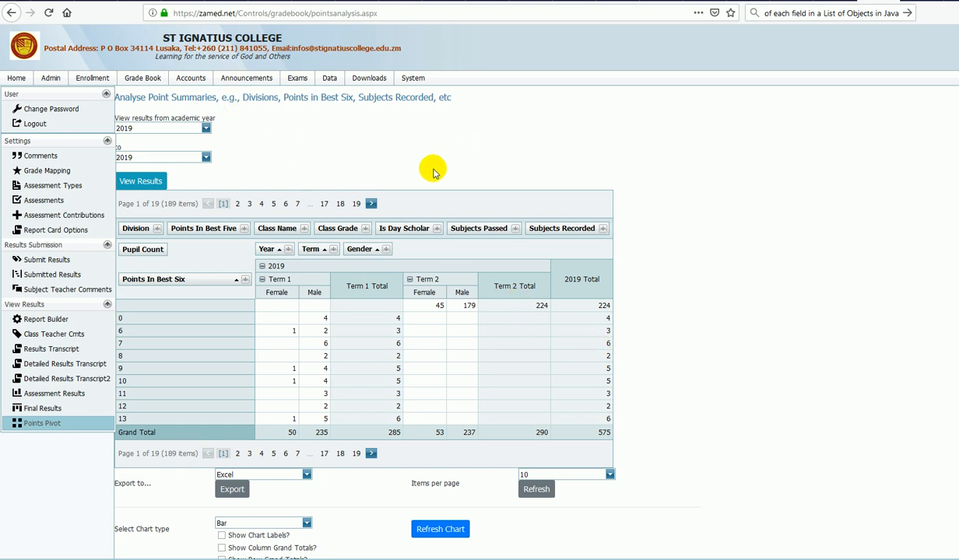
# - Replace Points In Best Six with Division as the pivot table's row field, moving Points In Best Six to the filter fields
pyautogui.moveTo(166, 279); pyautogui.dragTo(234, 229)
pyautogui.moveTo(137, 201); pyautogui.dragTo(141, 205)
pyautogui.moveTo(160, 263); pyautogui.dragTo(154, 262)
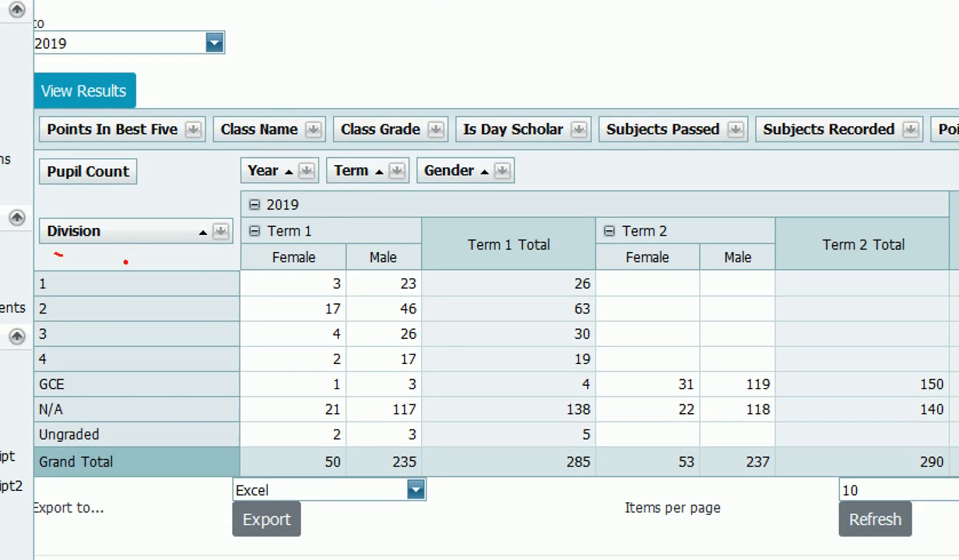
pyautogui.moveTo(54, 254); pyautogui.dragTo(180, 265)
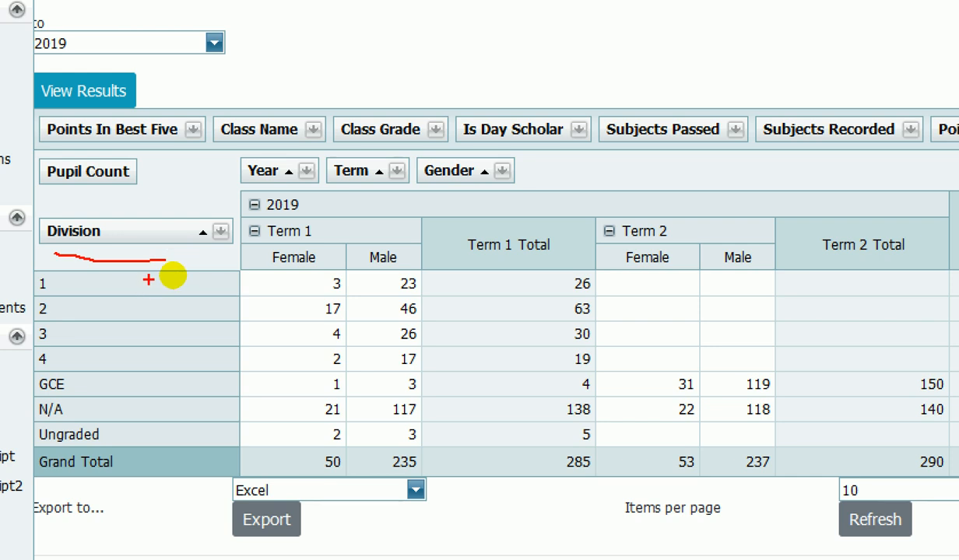
pyautogui.moveTo(49, 251); pyautogui.dragTo(148, 255)
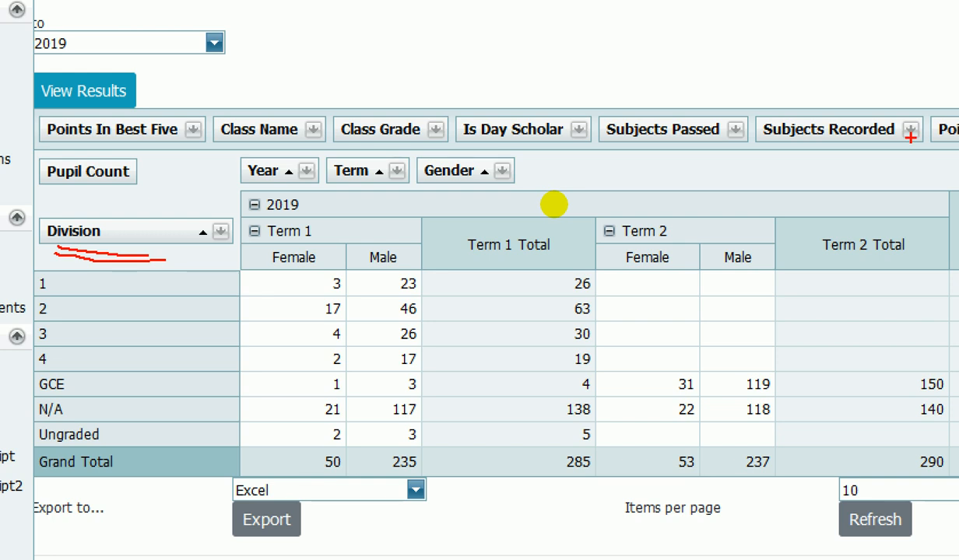
pyautogui.moveTo(154, 165)
pyautogui.mouseDown()
pyautogui.moveTo(53, 189)
pyautogui.moveTo(33, 153)
pyautogui.moveTo(140, 165)
pyautogui.mouseUp()
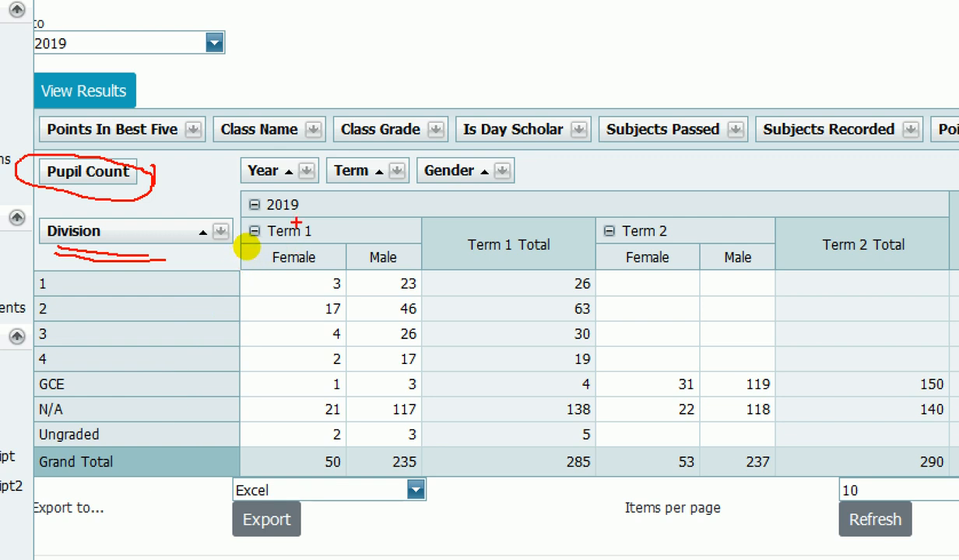
pyautogui.moveTo(305, 212)
pyautogui.mouseDown()
pyautogui.moveTo(352, 209)
pyautogui.moveTo(362, 225)
pyautogui.mouseUp()
pyautogui.moveTo(277, 269); pyautogui.dragTo(373, 267)
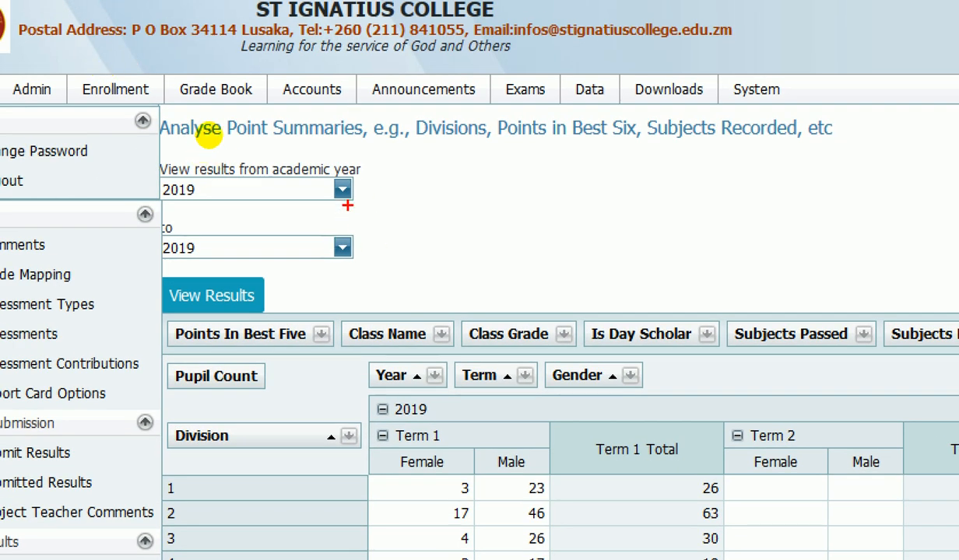
pyautogui.moveTo(361, 185)
pyautogui.mouseDown()
pyautogui.moveTo(380, 199)
pyautogui.moveTo(363, 203)
pyautogui.moveTo(459, 233)
pyautogui.mouseUp()
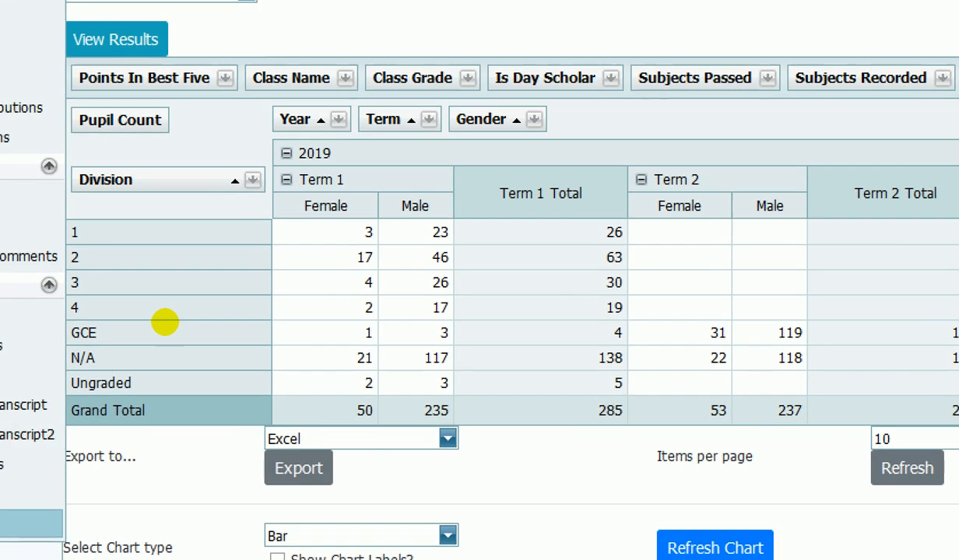
pyautogui.moveTo(181, 272)
pyautogui.mouseDown()
pyautogui.moveTo(178, 309)
pyautogui.moveTo(190, 325)
pyautogui.mouseUp()
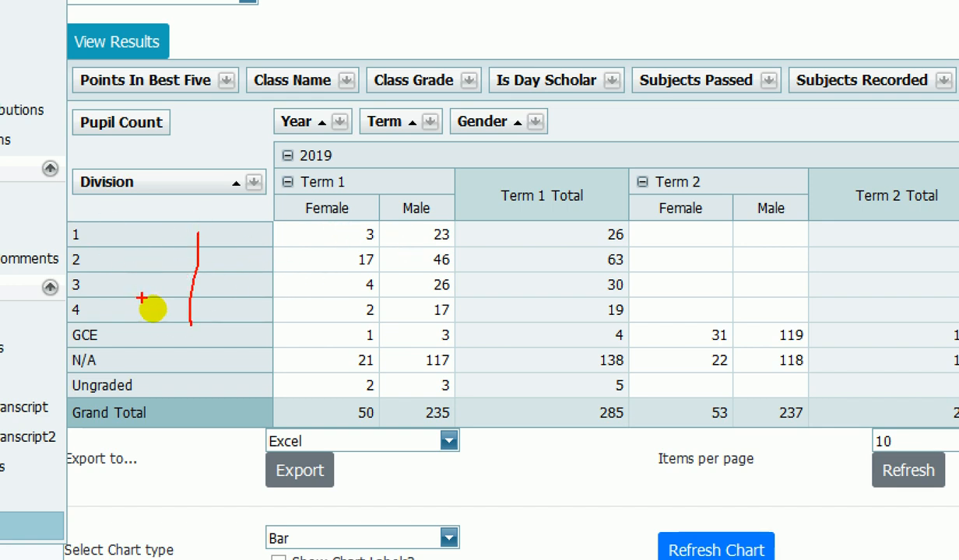
pyautogui.moveTo(319, 222); pyautogui.dragTo(427, 224)
pyautogui.moveTo(344, 225); pyautogui.dragTo(325, 227)
pyautogui.click(348, 270)
pyautogui.moveTo(531, 220); pyautogui.dragTo(597, 221)
pyautogui.moveTo(762, 229); pyautogui.dragTo(768, 229)
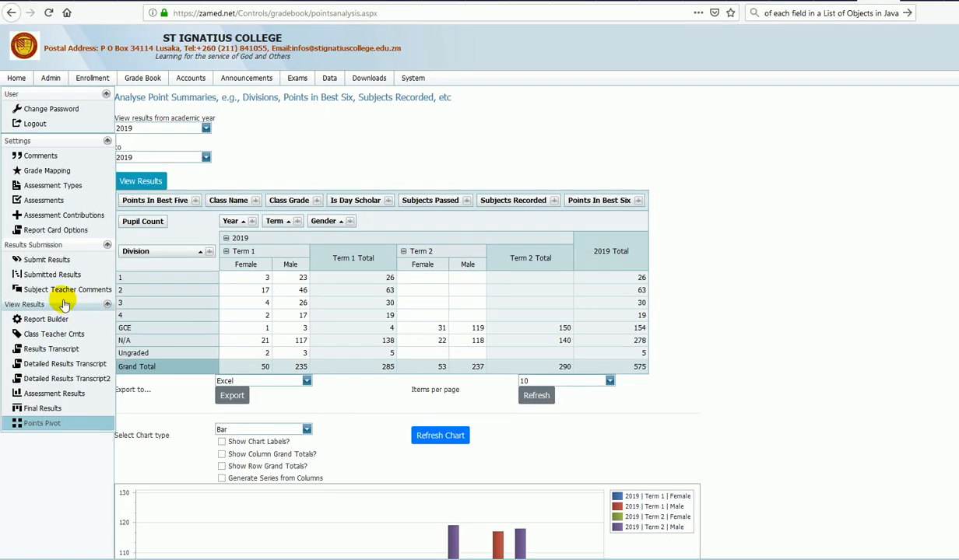
# - Filter the Term field so the pivot table shows only Term 1
pyautogui.click(296, 222)
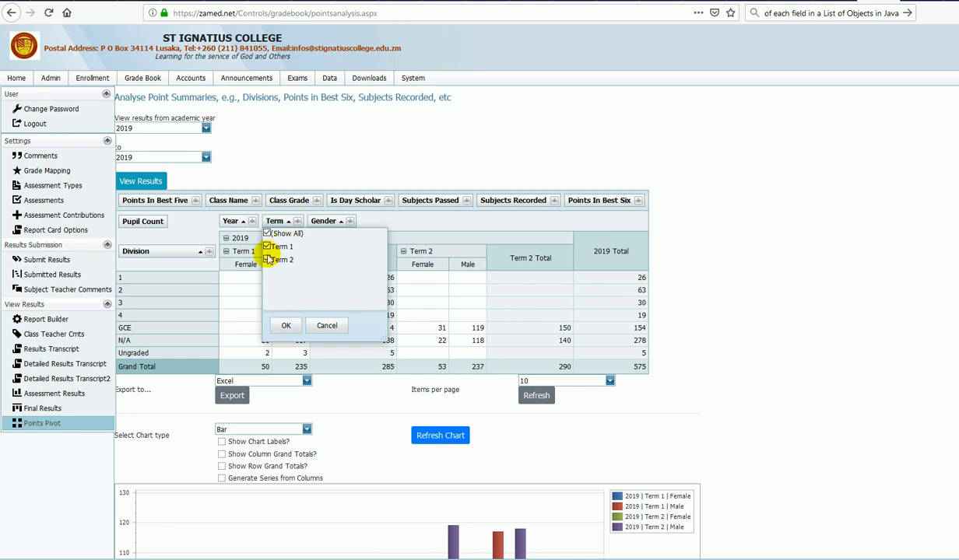
pyautogui.click(286, 326)
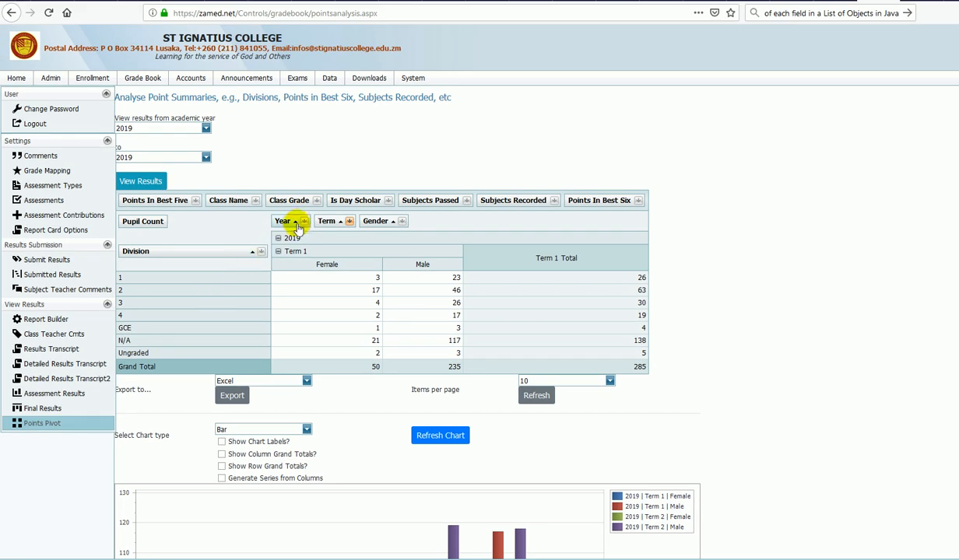
# - Review the filter values available for the Year, Gender and Class Name fields, leaving the selections as they are
pyautogui.click(303, 222)
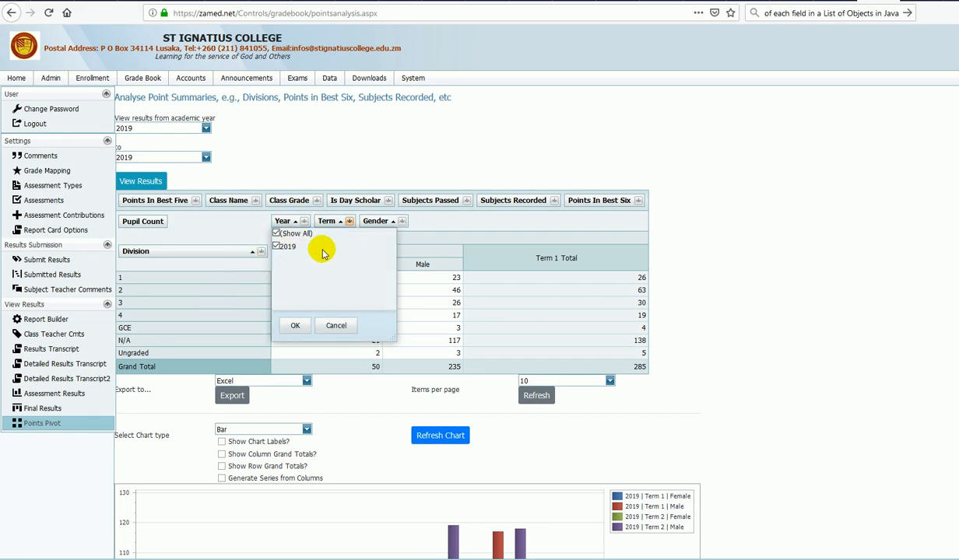
pyautogui.click(423, 221)
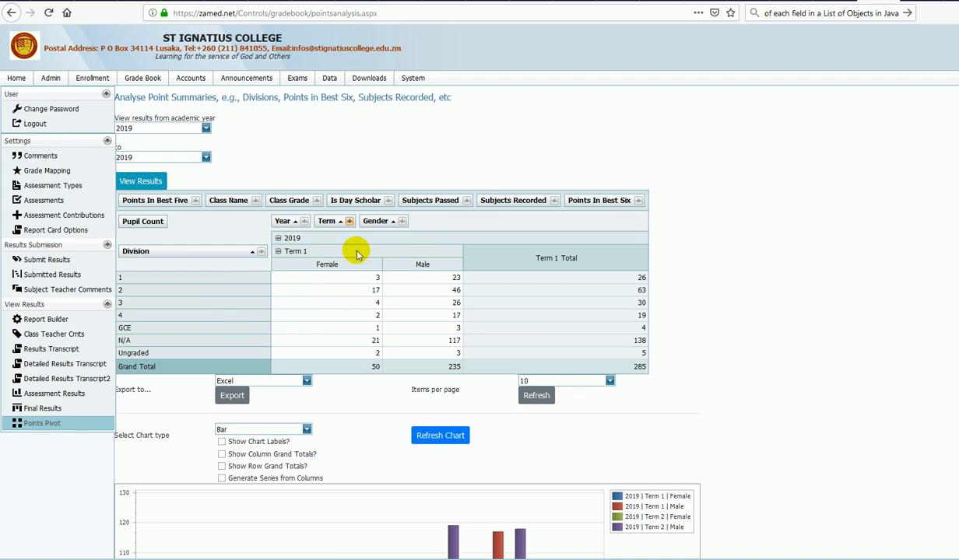
pyautogui.click(402, 221)
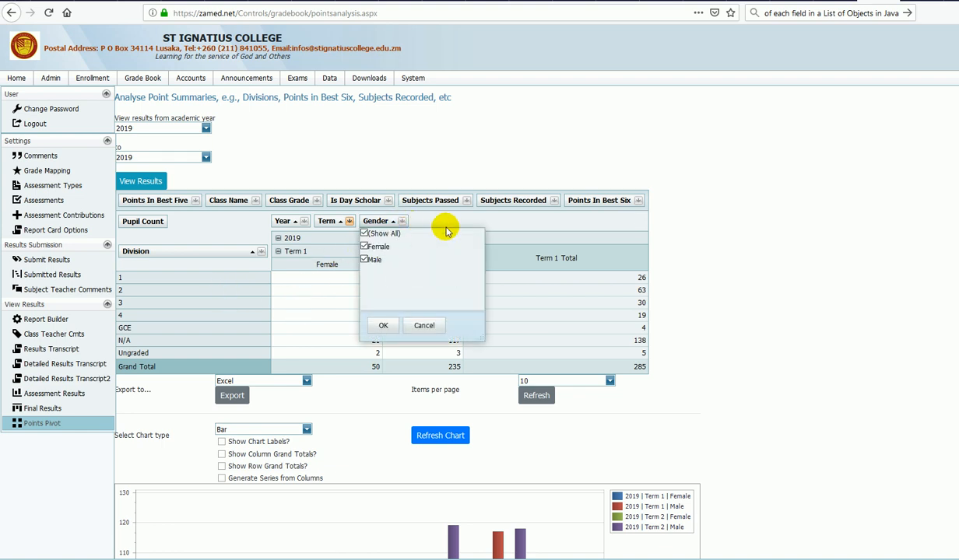
pyautogui.click(440, 222)
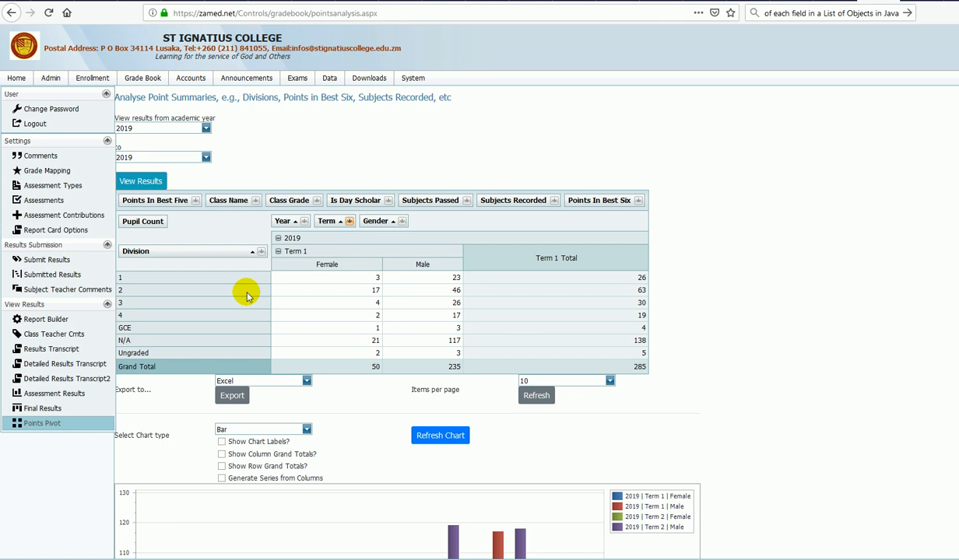
pyautogui.click(256, 201)
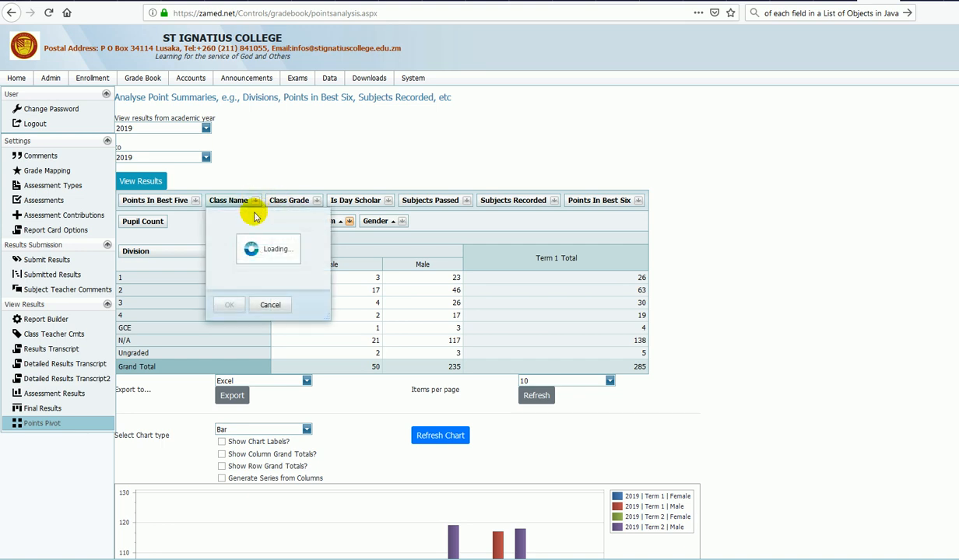
pyautogui.moveTo(325, 233)
pyautogui.mouseDown()
pyautogui.moveTo(327, 285)
pyautogui.moveTo(328, 231)
pyautogui.mouseUp()
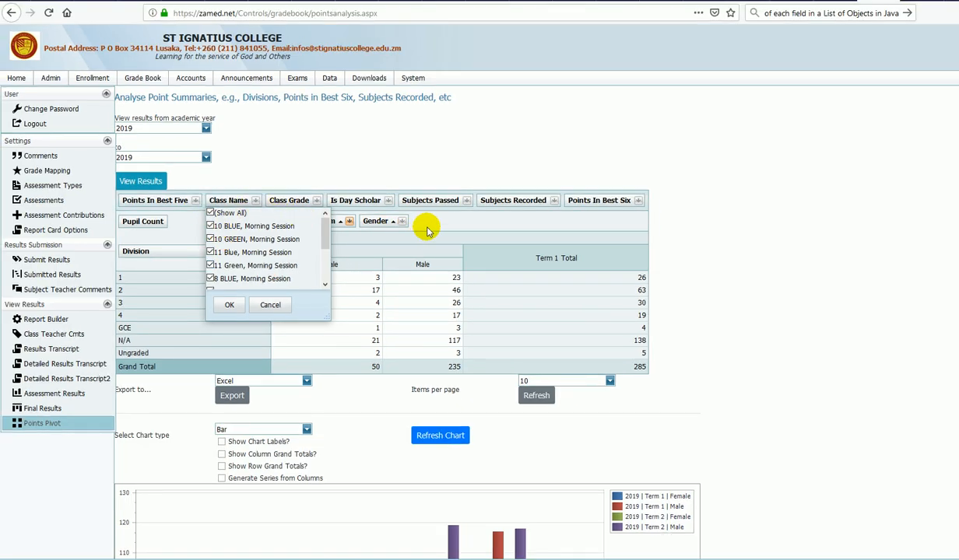
pyautogui.click(425, 234)
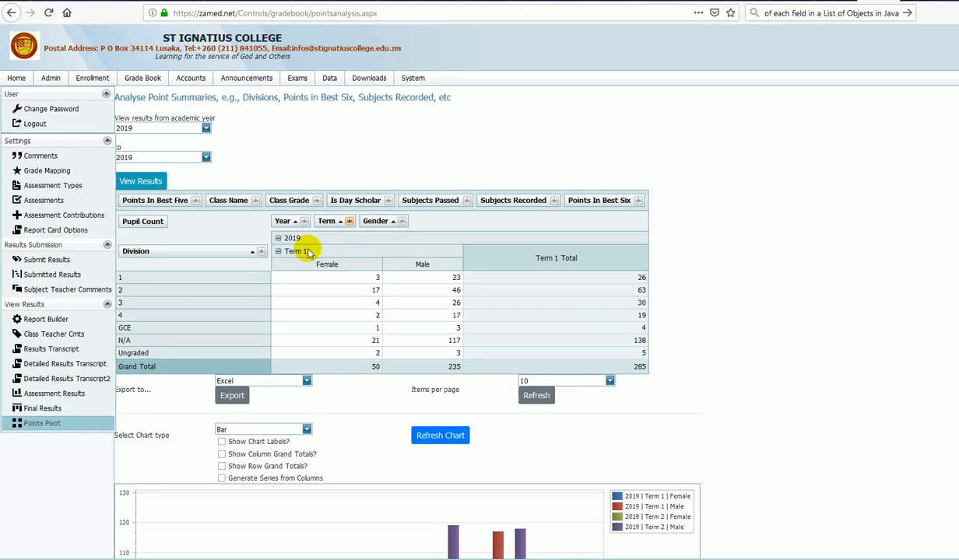
# - Open the pivot table's field list, enlarge it to show every hidden field and place it beside the table
pyautogui.rightClick(251, 221)
pyautogui.click(247, 237)
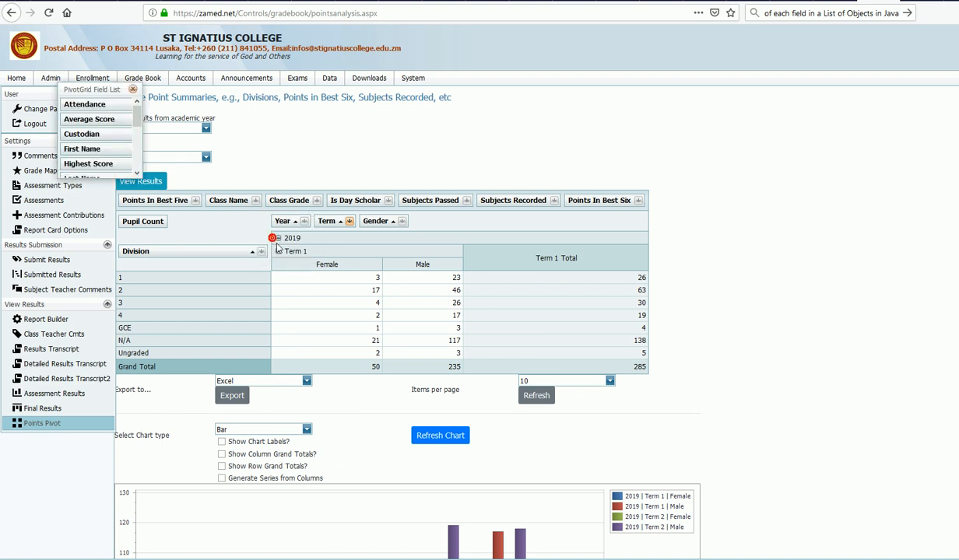
pyautogui.moveTo(107, 90); pyautogui.dragTo(296, 190)
pyautogui.moveTo(330, 279); pyautogui.dragTo(502, 453)
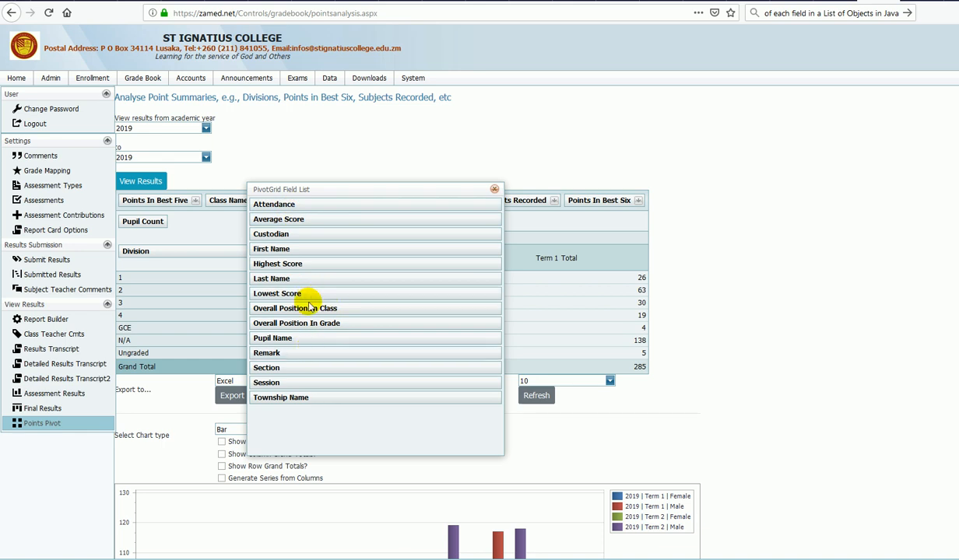
pyautogui.moveTo(389, 189); pyautogui.dragTo(776, 247)
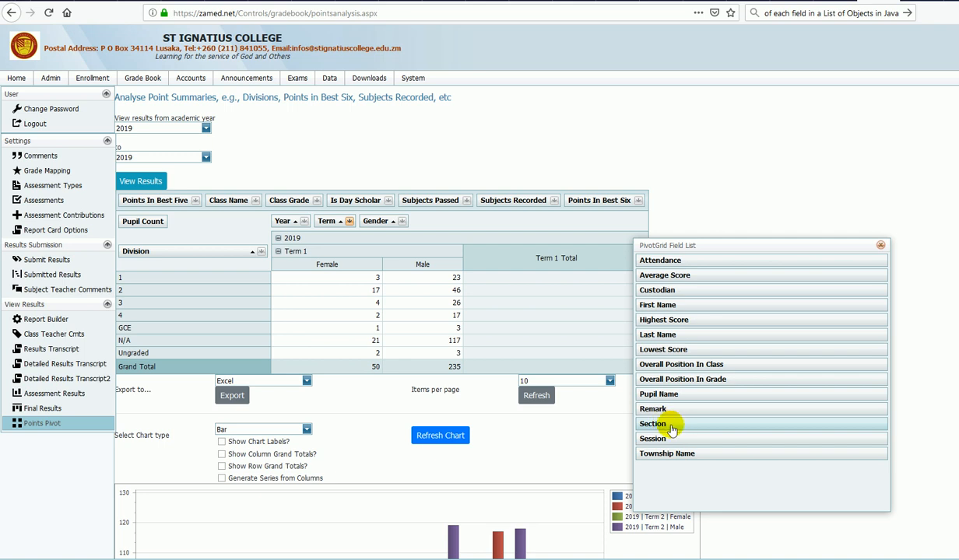
# - Add Session from the field list as a column field and move Gender from the columns to the filter fields
pyautogui.moveTo(665, 442); pyautogui.dragTo(438, 242)
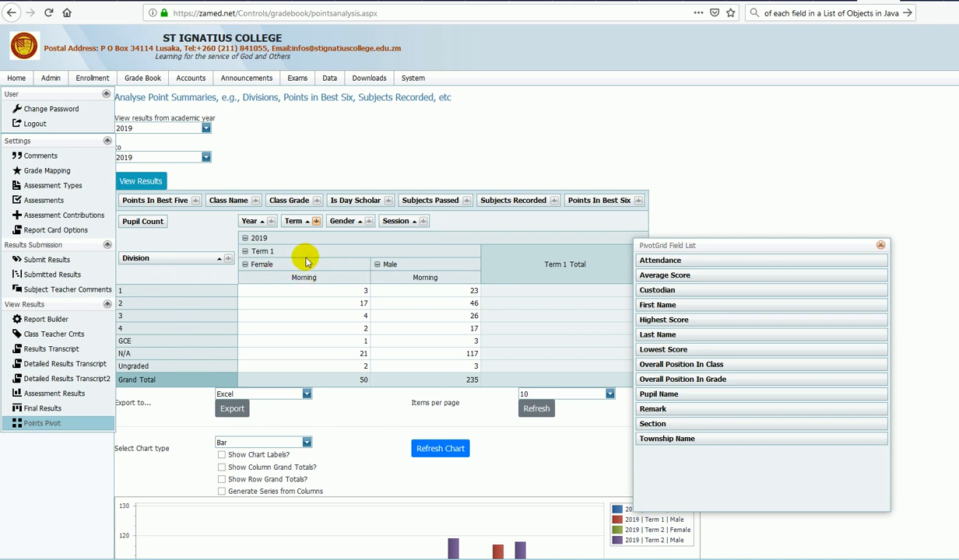
pyautogui.moveTo(343, 225); pyautogui.dragTo(395, 203)
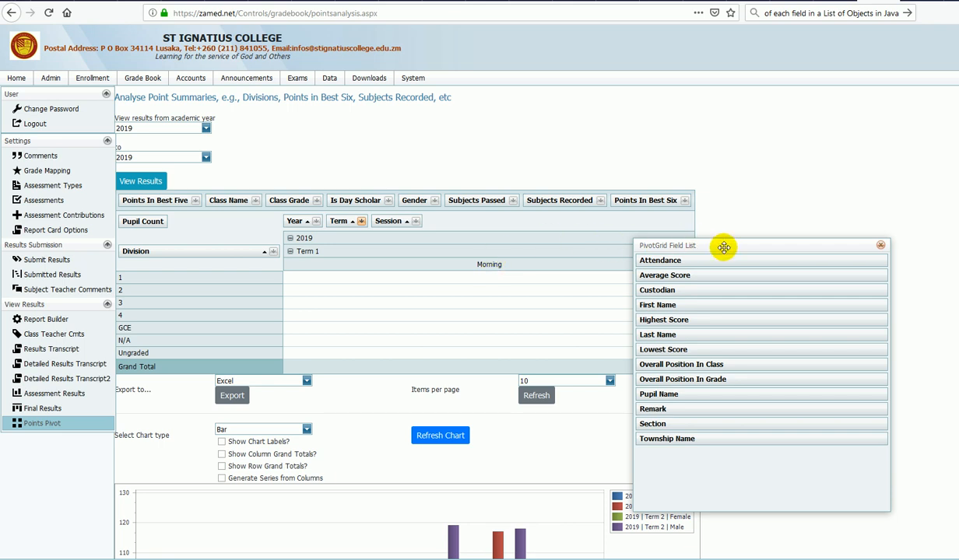
# - Move the field list clear of the table, then swap Session out to the filter fields and Gender back into the columns
pyautogui.moveTo(713, 247); pyautogui.dragTo(570, 197)
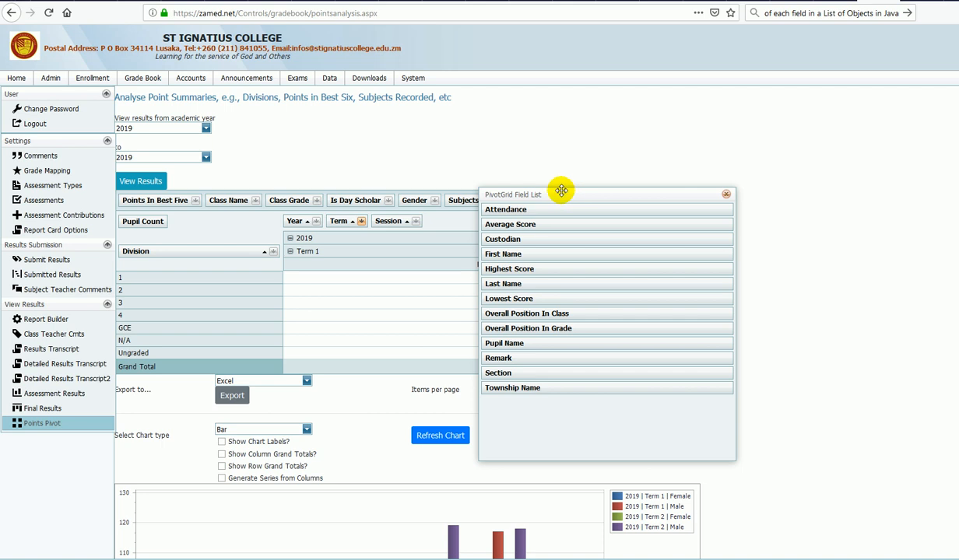
pyautogui.moveTo(553, 194); pyautogui.dragTo(788, 271)
pyautogui.moveTo(420, 212)
pyautogui.mouseDown()
pyautogui.moveTo(349, 246)
pyautogui.moveTo(393, 223)
pyautogui.moveTo(364, 228)
pyautogui.moveTo(466, 200)
pyautogui.mouseUp()
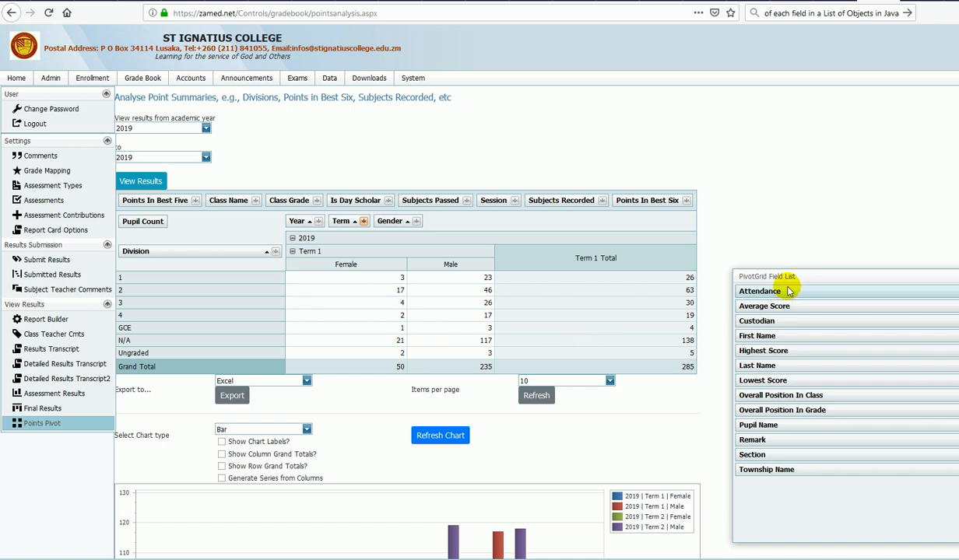
# - Break down the divisions by Is Day Scholar as a column field and move Gender to the filter fields
pyautogui.moveTo(764, 272); pyautogui.dragTo(447, 199)
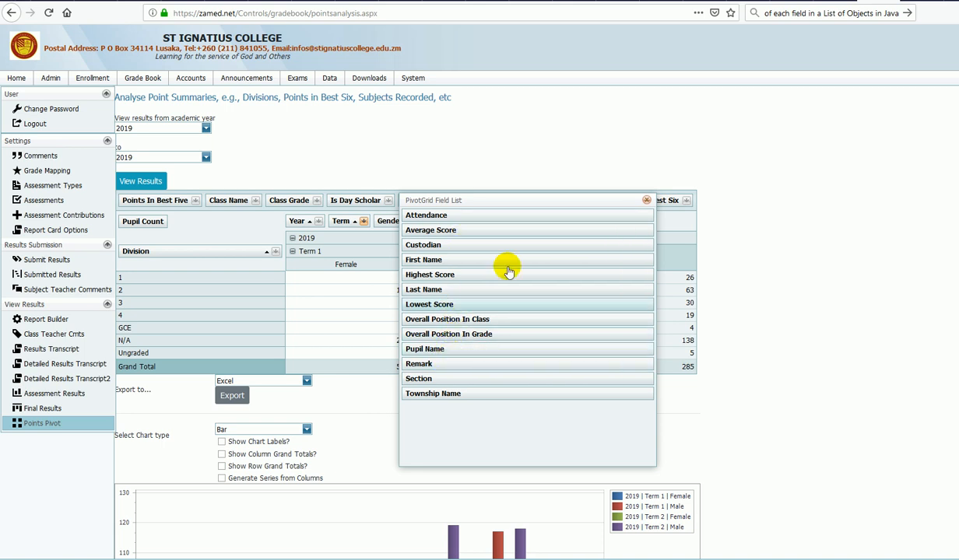
pyautogui.moveTo(531, 200); pyautogui.dragTo(688, 271)
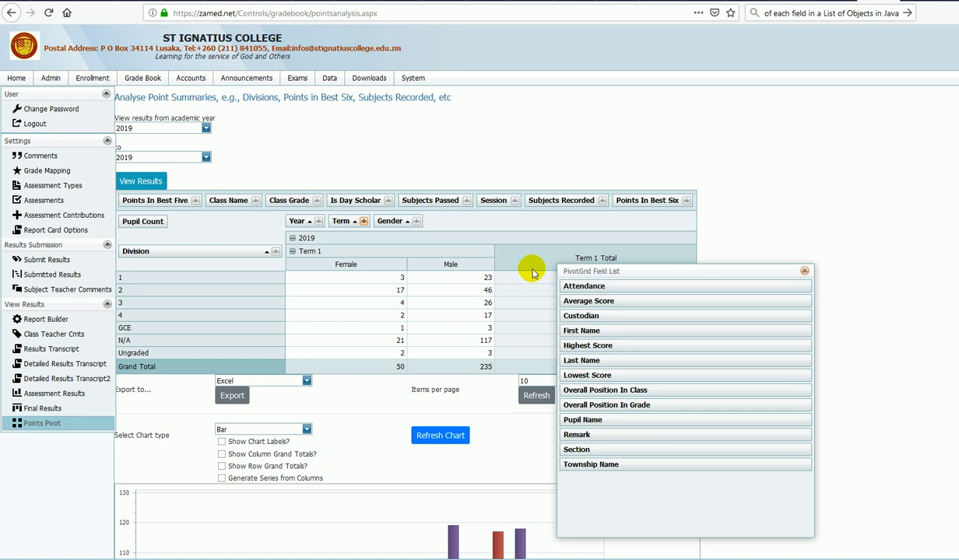
pyautogui.moveTo(652, 270); pyautogui.dragTo(840, 252)
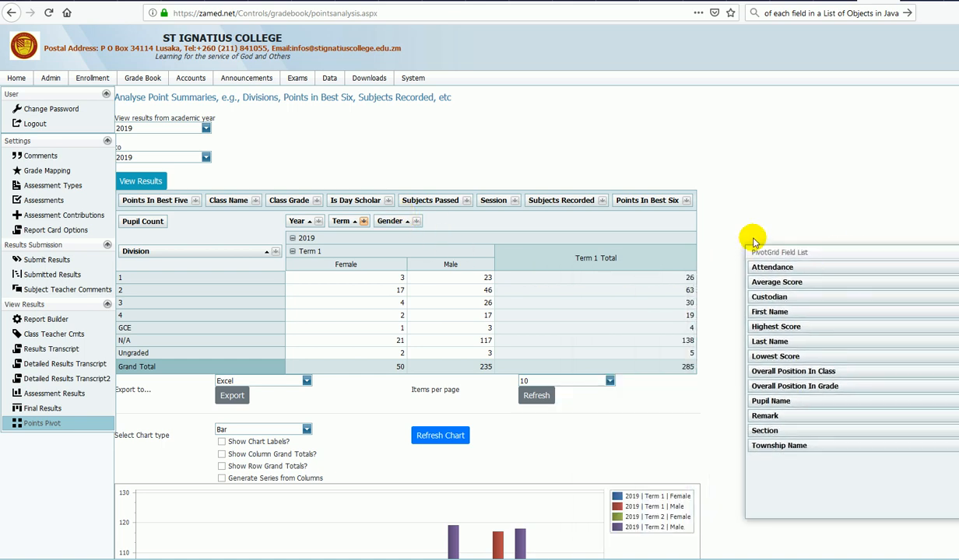
pyautogui.moveTo(354, 203); pyautogui.dragTo(408, 215)
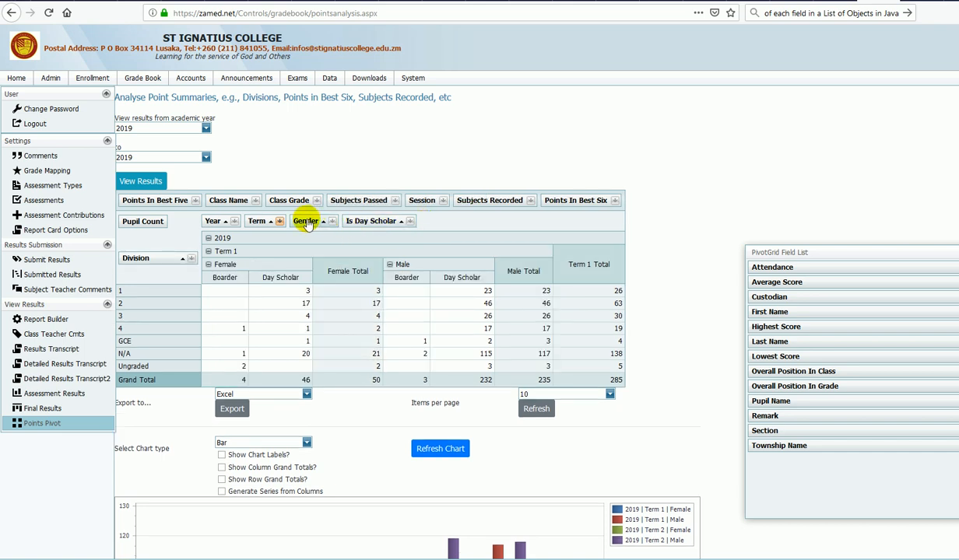
pyautogui.moveTo(317, 209); pyautogui.dragTo(319, 204)
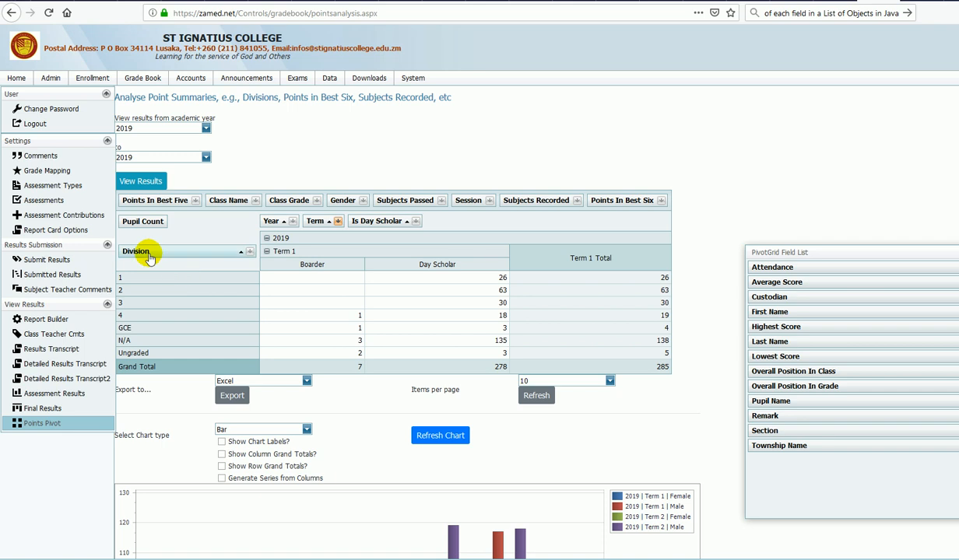
# - Replace Division with Points In Best Six as the row field and move Is Day Scholar back to the filter fields
pyautogui.moveTo(145, 254); pyautogui.dragTo(240, 209)
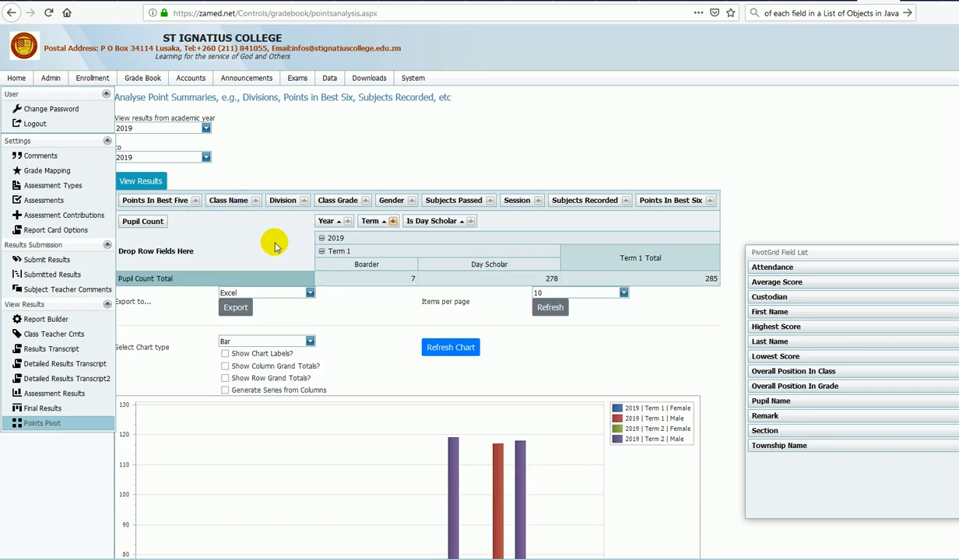
pyautogui.moveTo(646, 202); pyautogui.dragTo(171, 262)
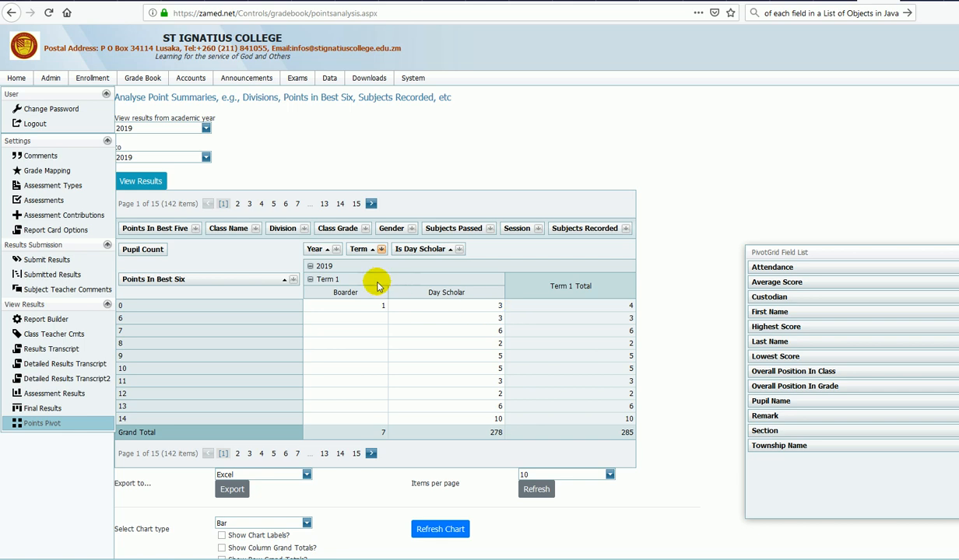
pyautogui.moveTo(418, 252); pyautogui.dragTo(476, 228)
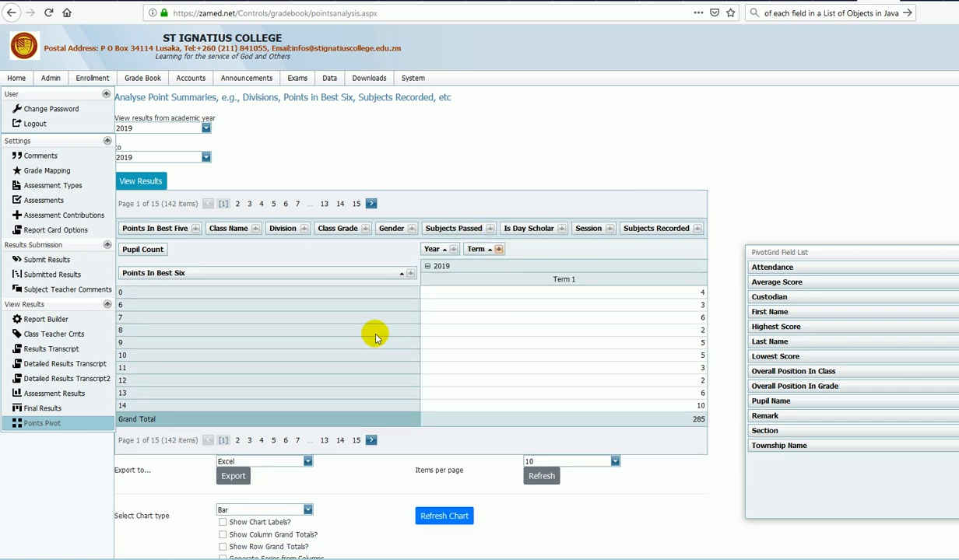
# - Set the pivot table to 500 items per page and refresh it
pyautogui.click(538, 460)
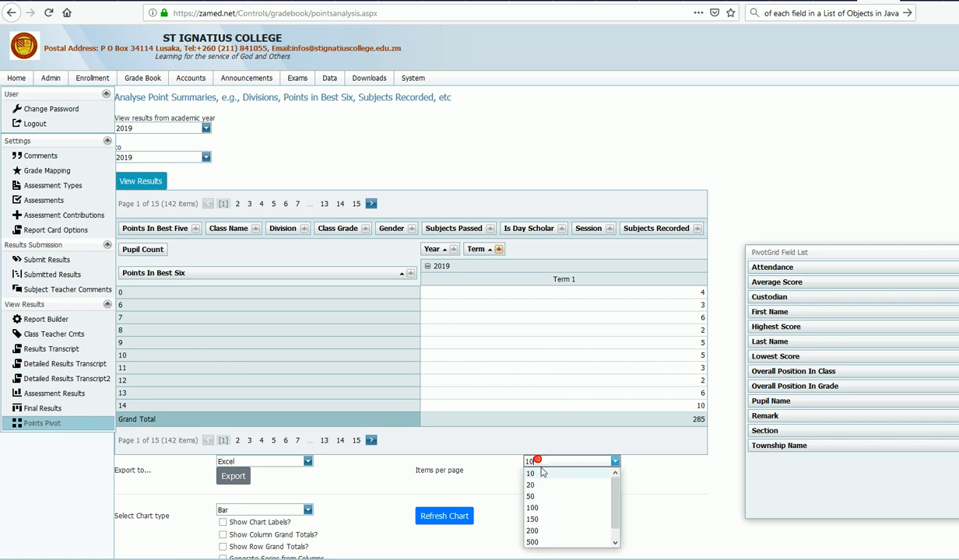
pyautogui.click(534, 540)
pyautogui.click(541, 475)
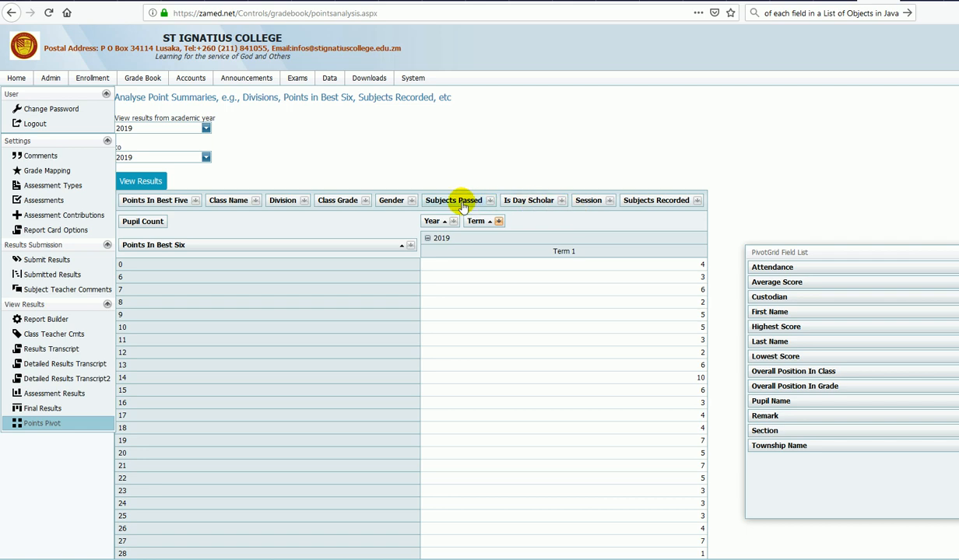
# - Add Gender as a column field following Term in the Points In Best Six table
pyautogui.moveTo(504, 226); pyautogui.dragTo(502, 224)
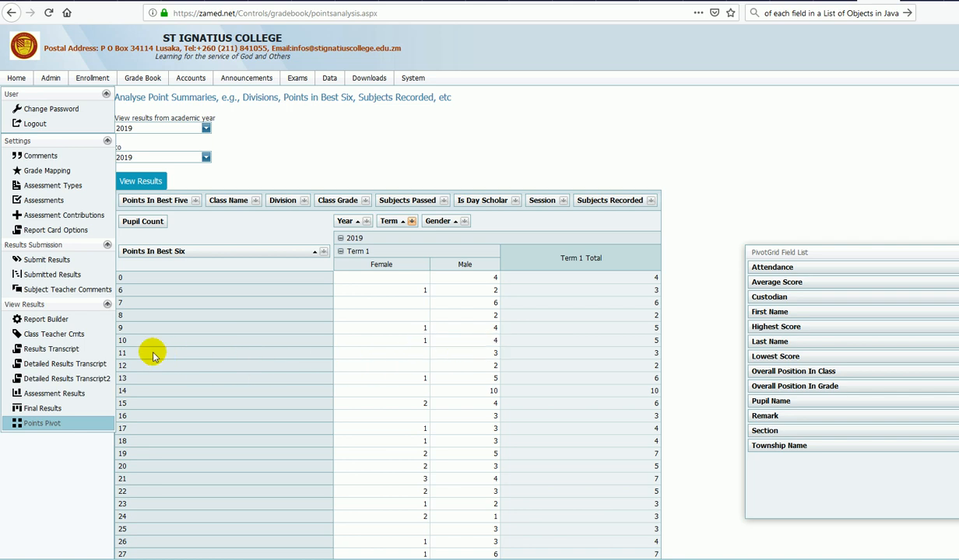
# - Examine the pupil counts for each Points In Best Six value, split by female and male pupils
pyautogui.scroll(-6, 151, 395)
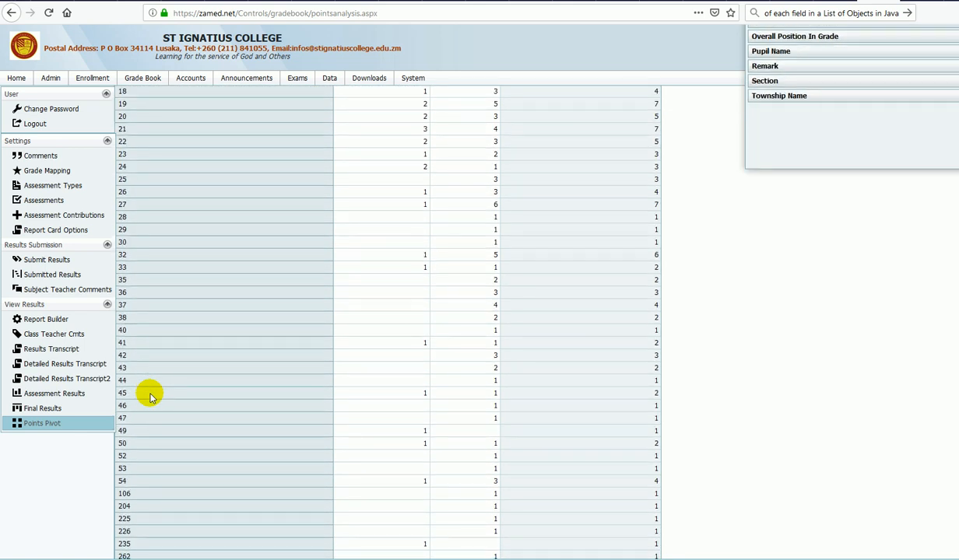
pyautogui.scroll(3, 150, 397)
pyautogui.scroll(-4, 150, 397)
pyautogui.scroll(3, 179, 463)
pyautogui.scroll(5, 180, 463)
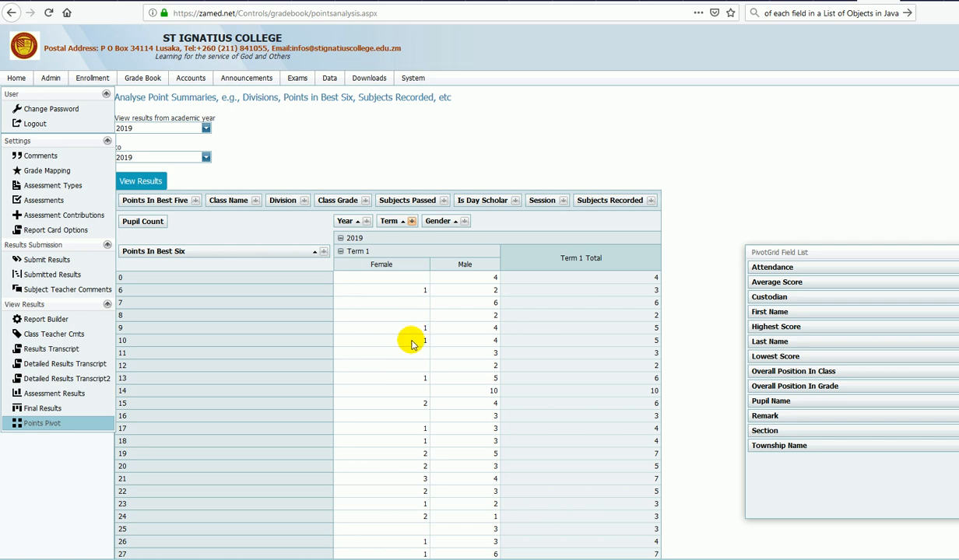
pyautogui.rightClick(507, 217)
pyautogui.click(517, 227)
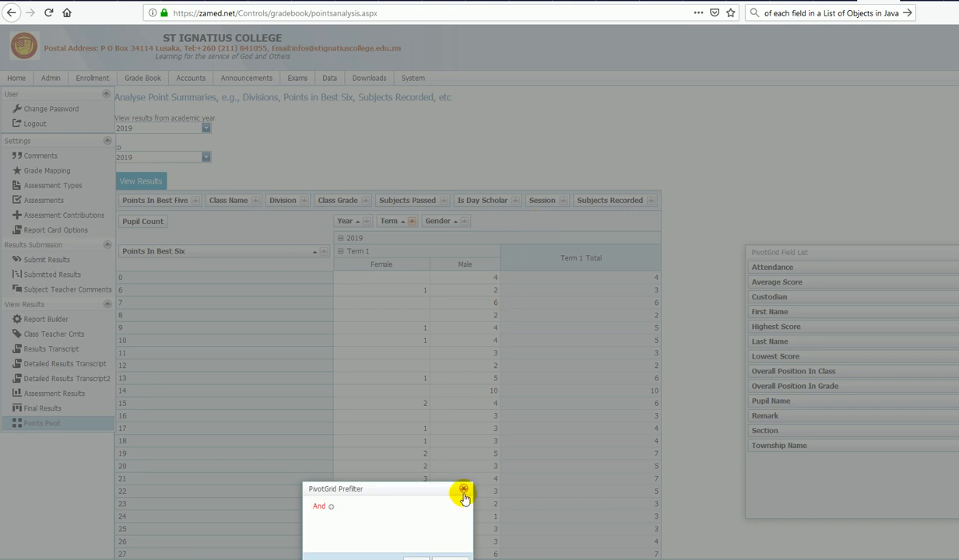
pyautogui.click(465, 493)
pyautogui.rightClick(491, 221)
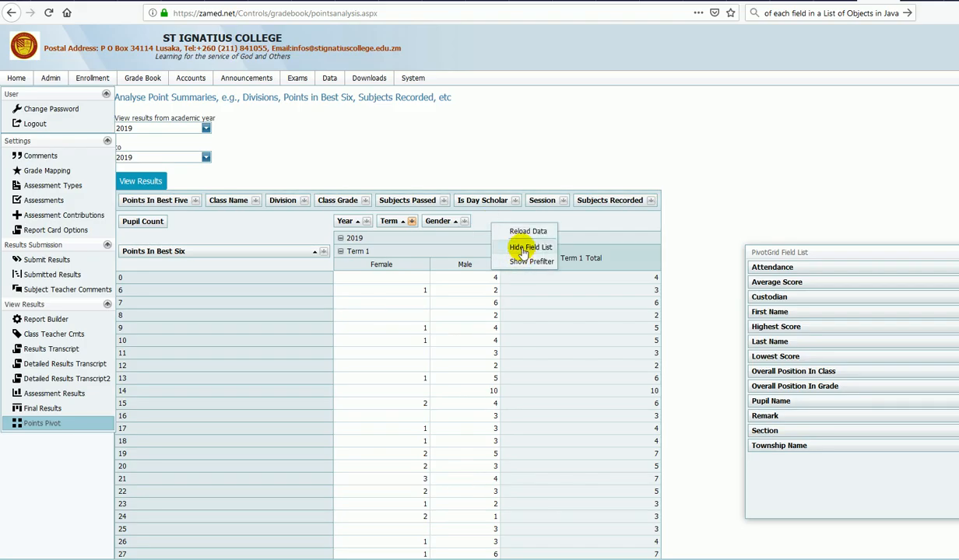
pyautogui.click(519, 247)
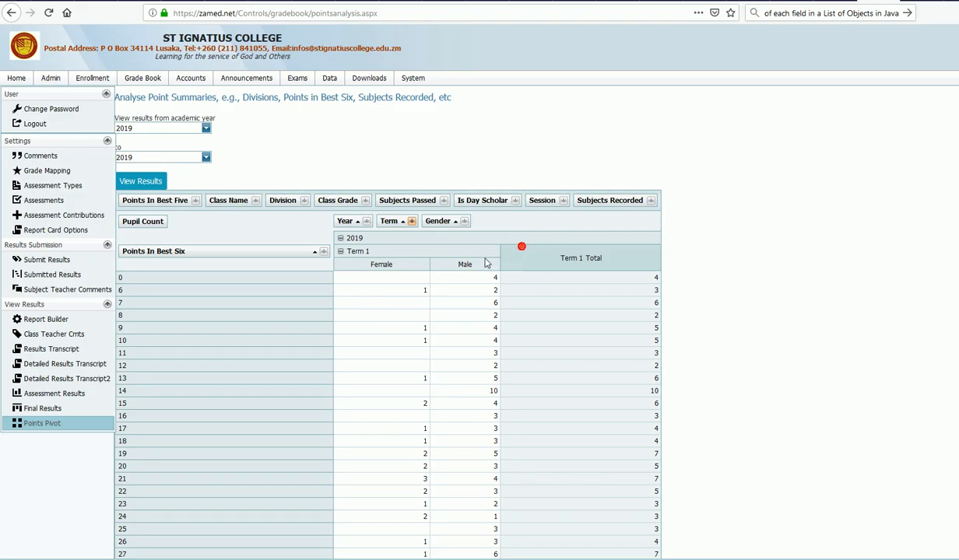
pyautogui.rightClick(493, 211)
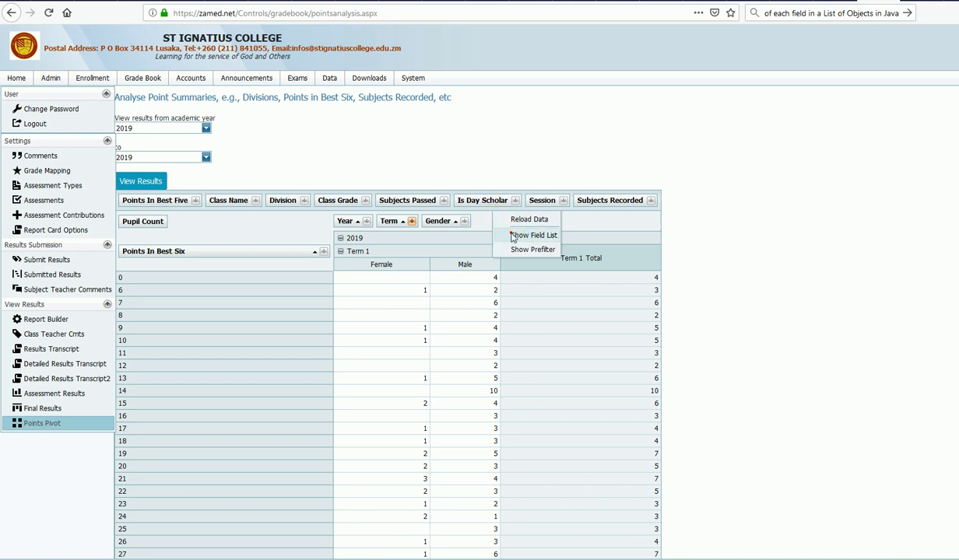
pyautogui.click(502, 232)
# - Add Section to the filter fields, restrict it to Senior Secondary, and examine the filtered Points In Best Six counts
pyautogui.moveTo(759, 430); pyautogui.dragTo(542, 203)
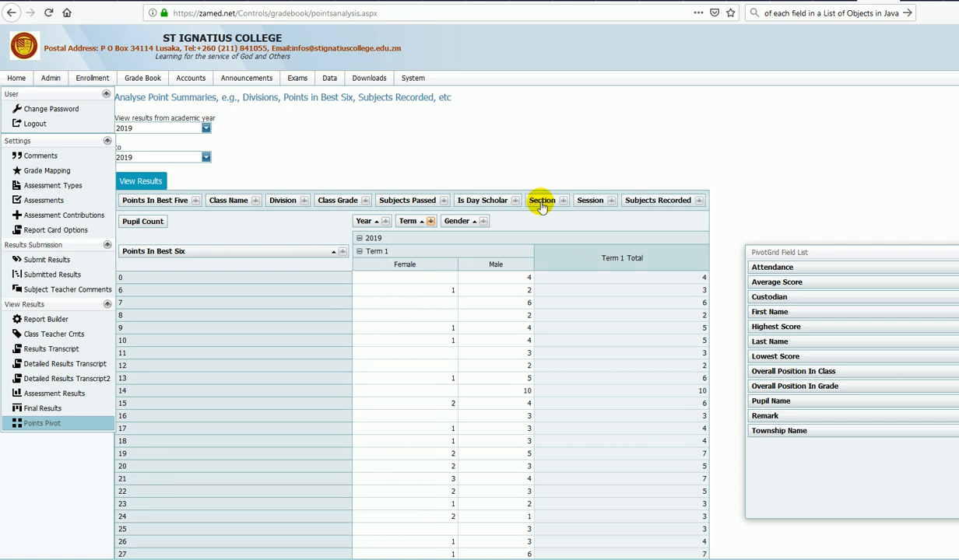
pyautogui.click(564, 200)
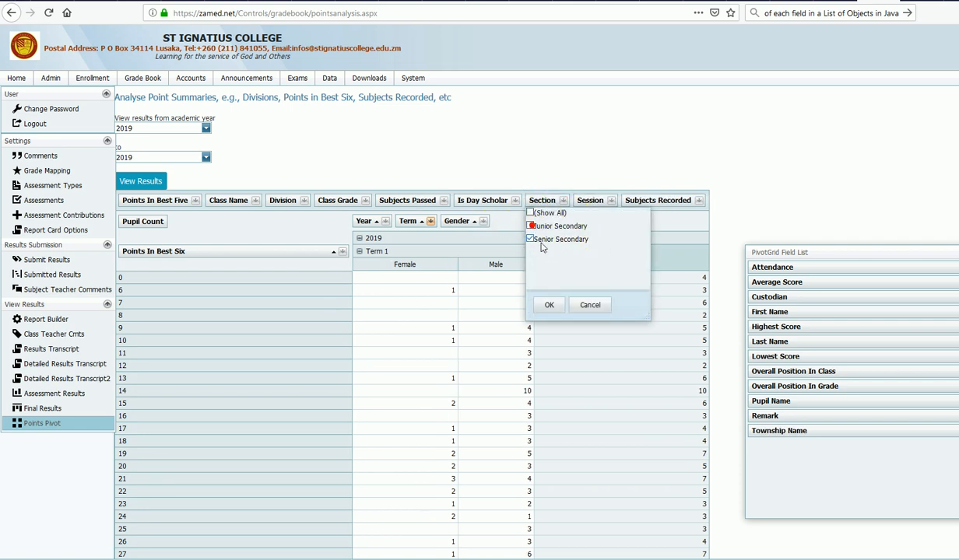
pyautogui.click(549, 304)
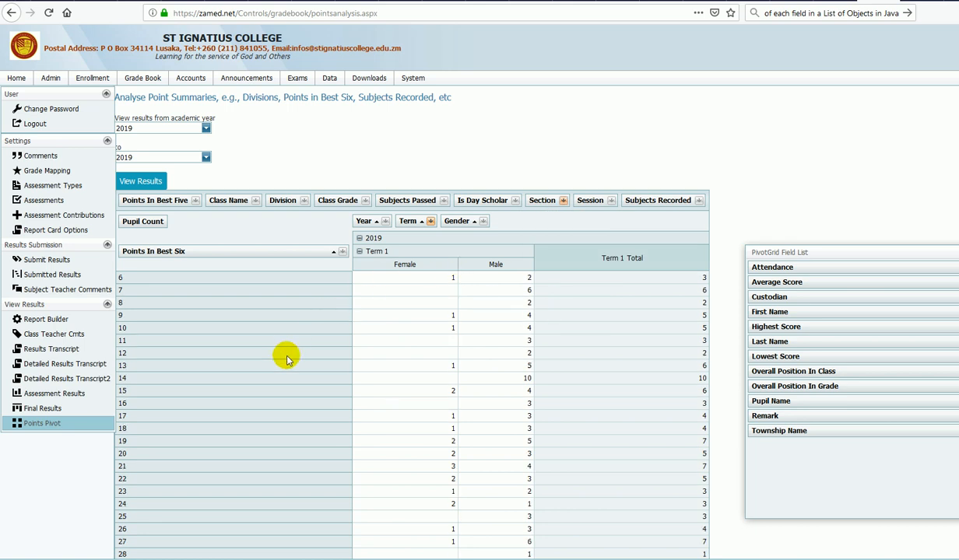
pyautogui.scroll(-5, 288, 366)
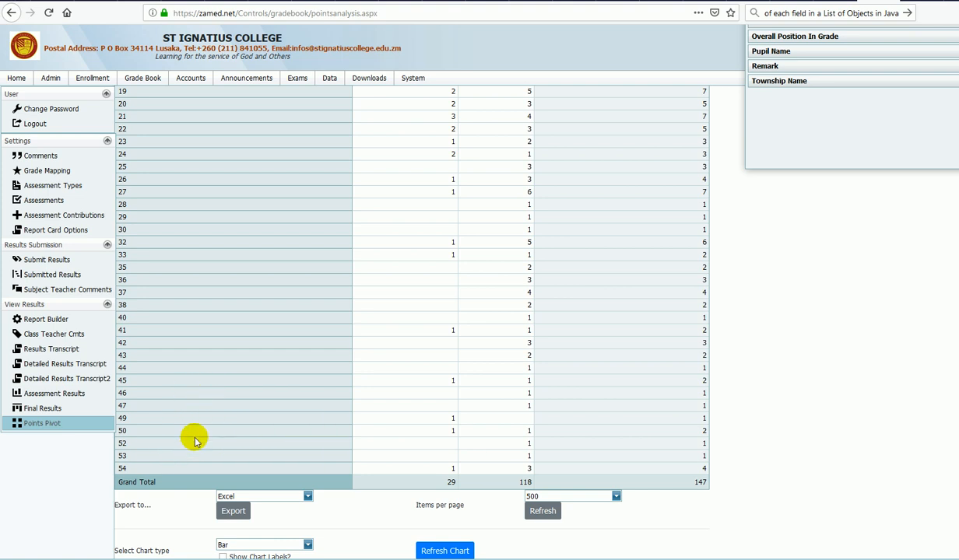
pyautogui.moveTo(119, 468); pyautogui.dragTo(143, 467)
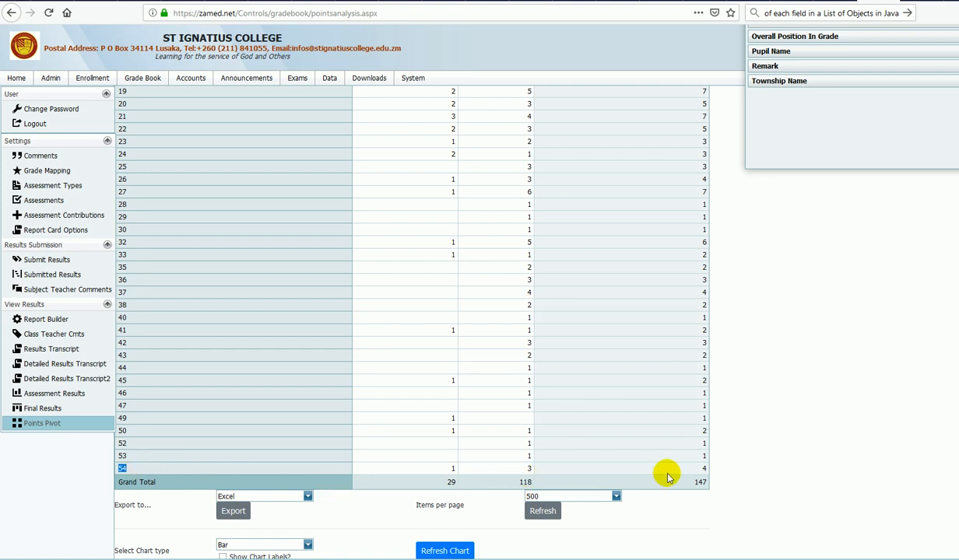
pyautogui.scroll(5, 325, 448)
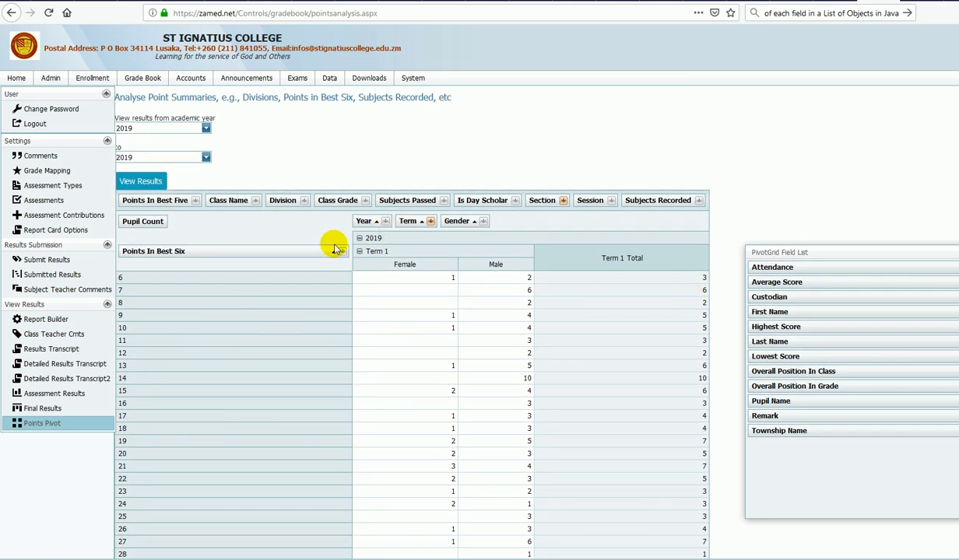
# - Try Points In Best Five and Attendance in turn as the row field, moving both to the filter fields
pyautogui.moveTo(165, 250)
pyautogui.mouseDown()
pyautogui.moveTo(194, 209)
pyautogui.moveTo(188, 199)
pyautogui.moveTo(166, 224)
pyautogui.moveTo(165, 256)
pyautogui.mouseUp()
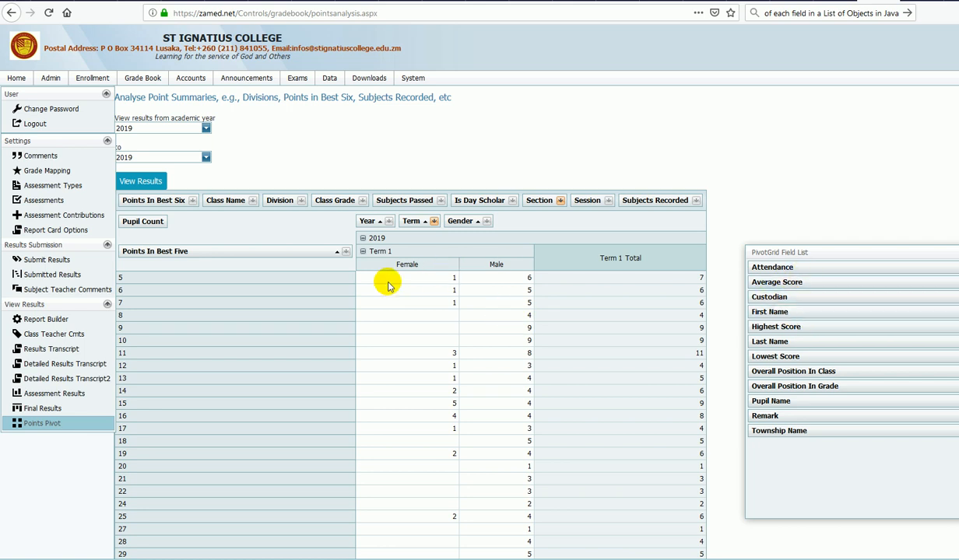
pyautogui.moveTo(316, 251); pyautogui.dragTo(462, 204)
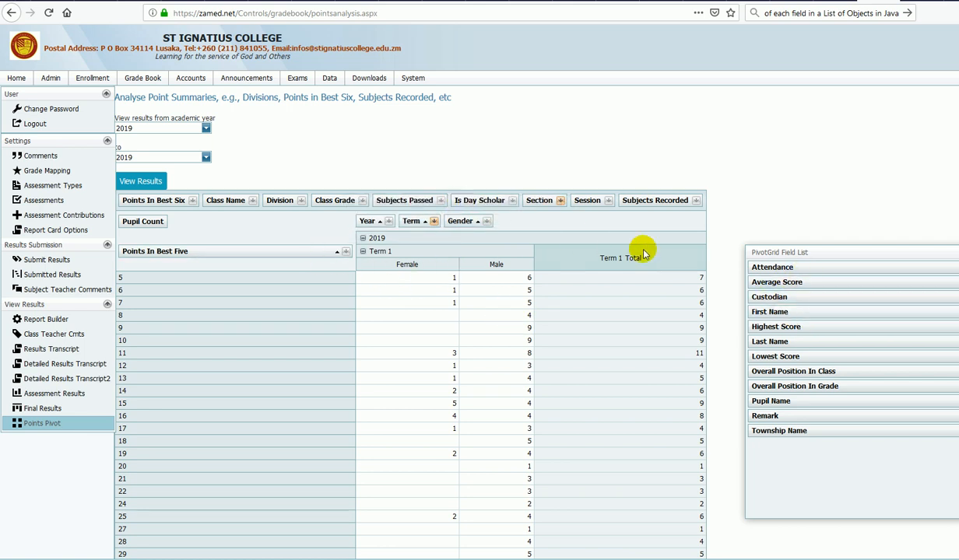
pyautogui.moveTo(770, 267); pyautogui.dragTo(217, 259)
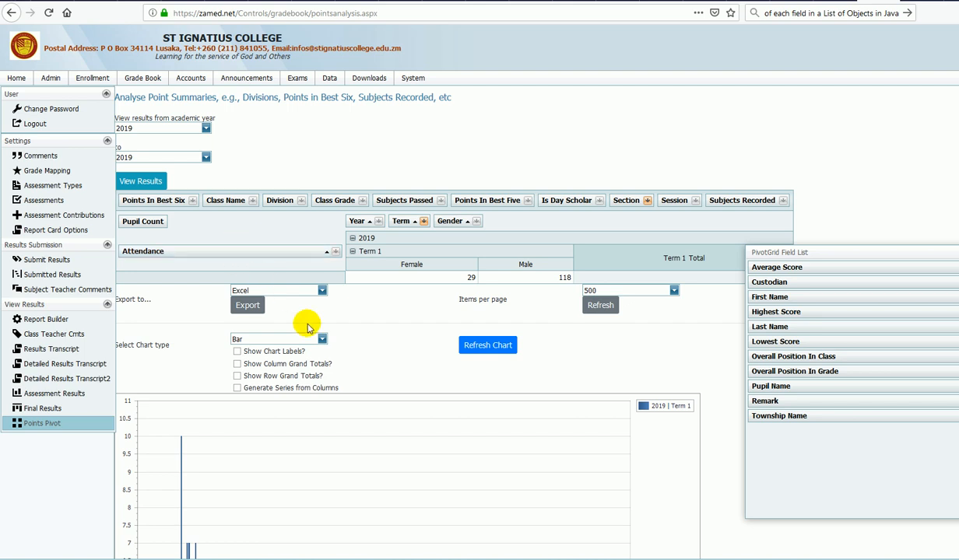
pyautogui.moveTo(300, 257); pyautogui.dragTo(448, 201)
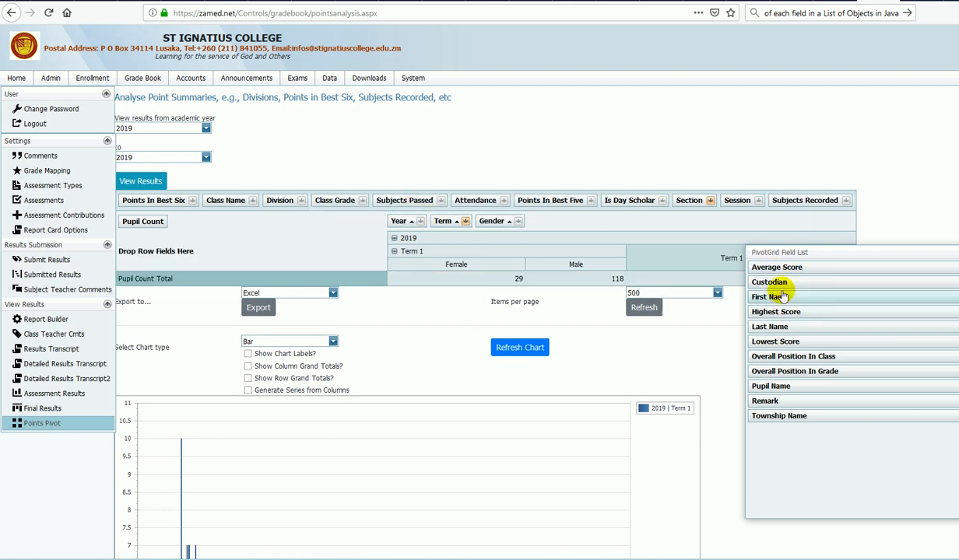
# - Add Custodian as a column field following Gender, set Division as the row field, and close the field list
pyautogui.moveTo(766, 282); pyautogui.dragTo(560, 227)
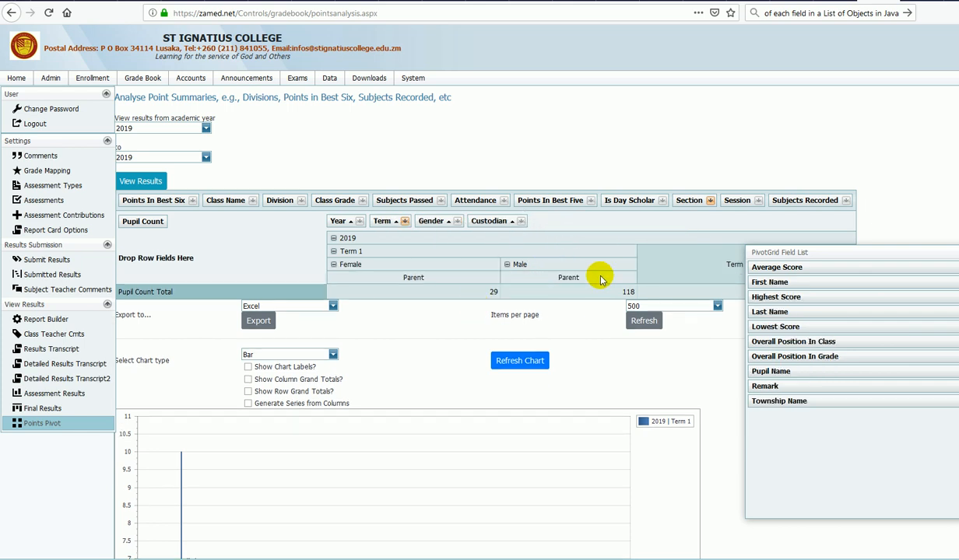
pyautogui.moveTo(785, 252)
pyautogui.mouseDown()
pyautogui.moveTo(848, 319)
pyautogui.moveTo(845, 328)
pyautogui.moveTo(780, 262)
pyautogui.mouseUp()
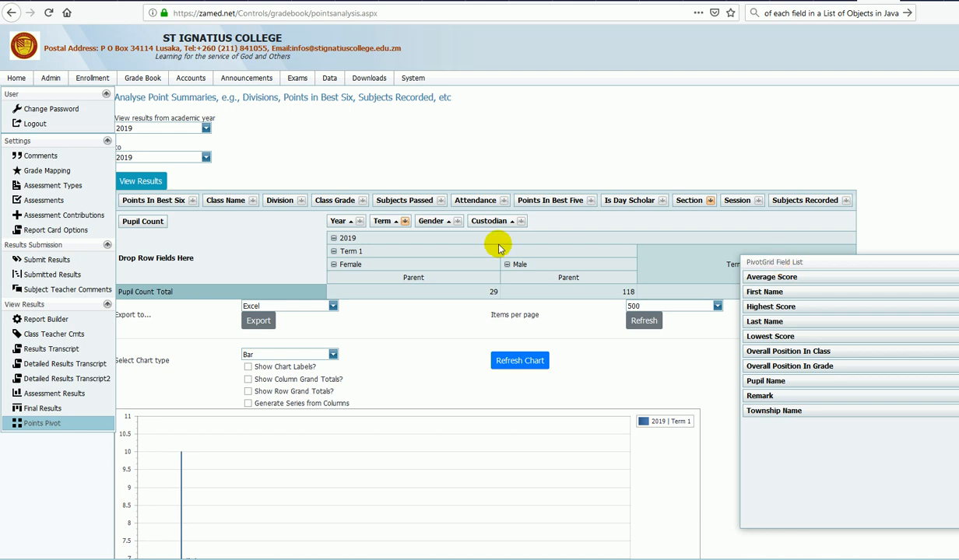
pyautogui.moveTo(277, 200); pyautogui.dragTo(194, 260)
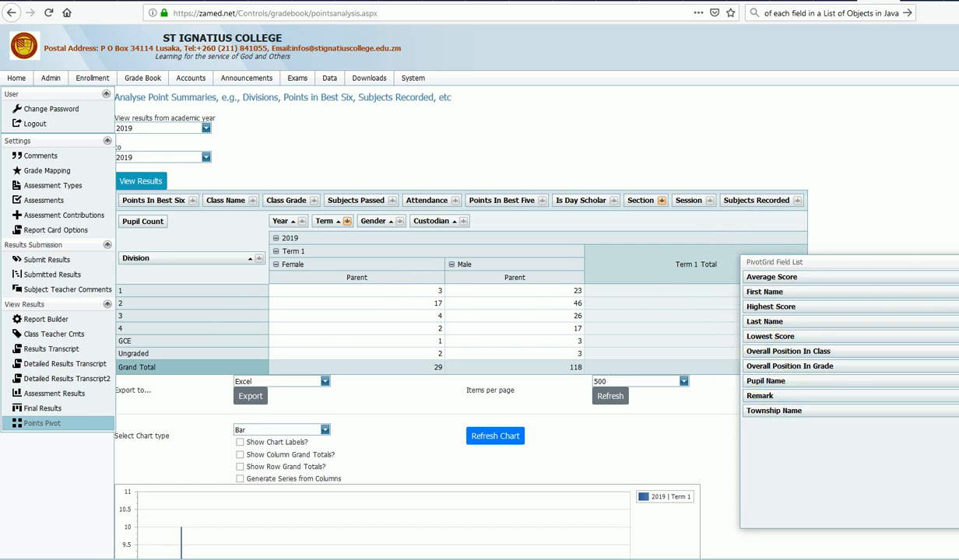
pyautogui.press('Escape')
# - Move Year, Term and Custodian to the filter fields, leaving Gender as the only column field
pyautogui.scroll(-3, 798, 341)
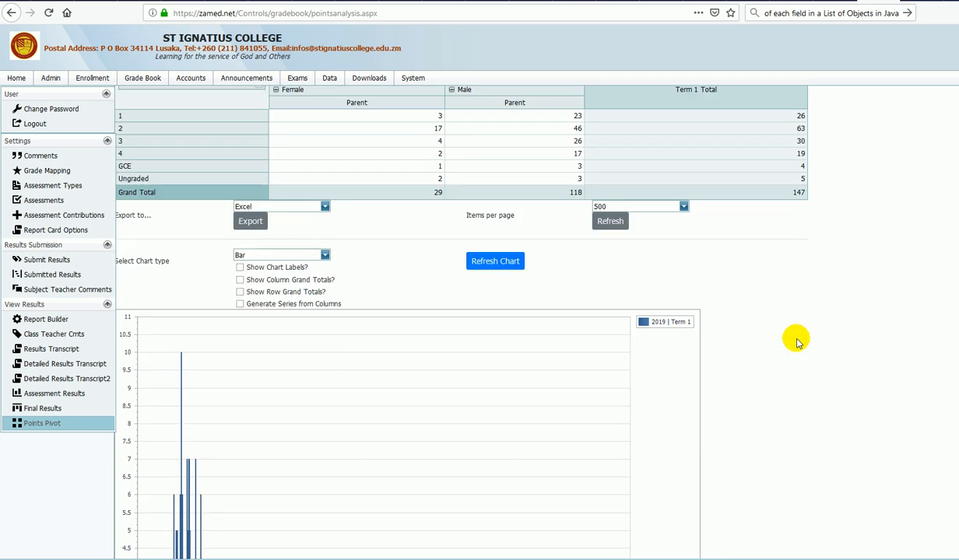
pyautogui.scroll(-3, 797, 339)
pyautogui.scroll(6, 530, 386)
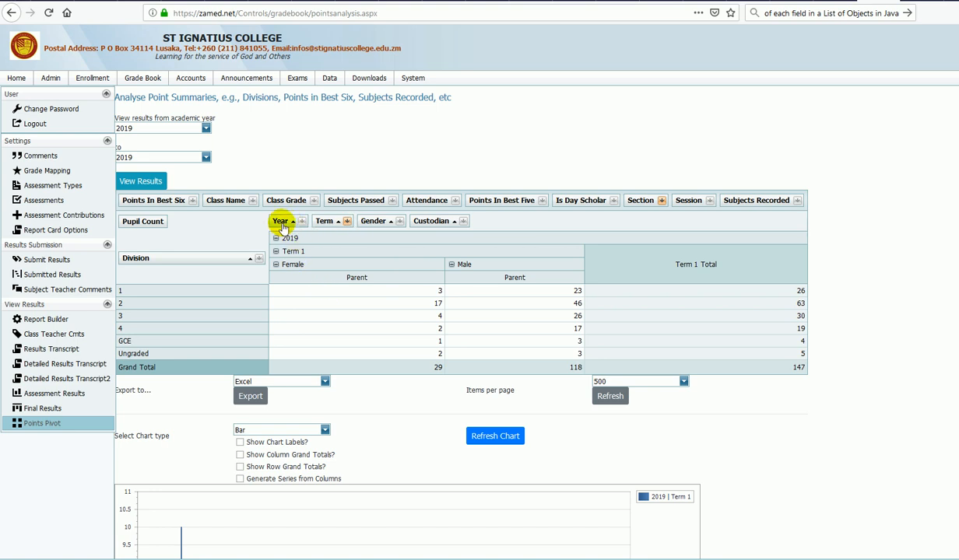
pyautogui.click(315, 201)
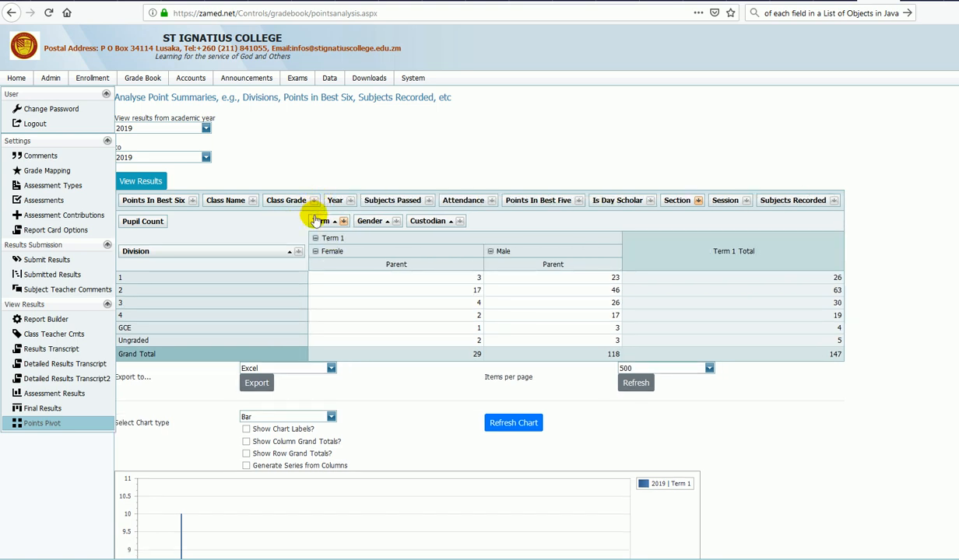
pyautogui.moveTo(319, 221); pyautogui.dragTo(348, 200)
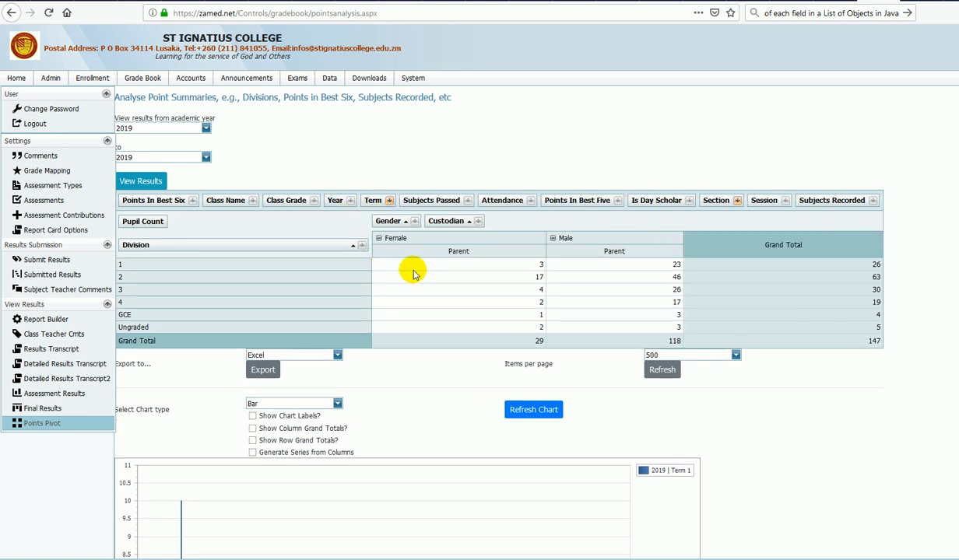
pyautogui.moveTo(434, 222); pyautogui.dragTo(437, 257)
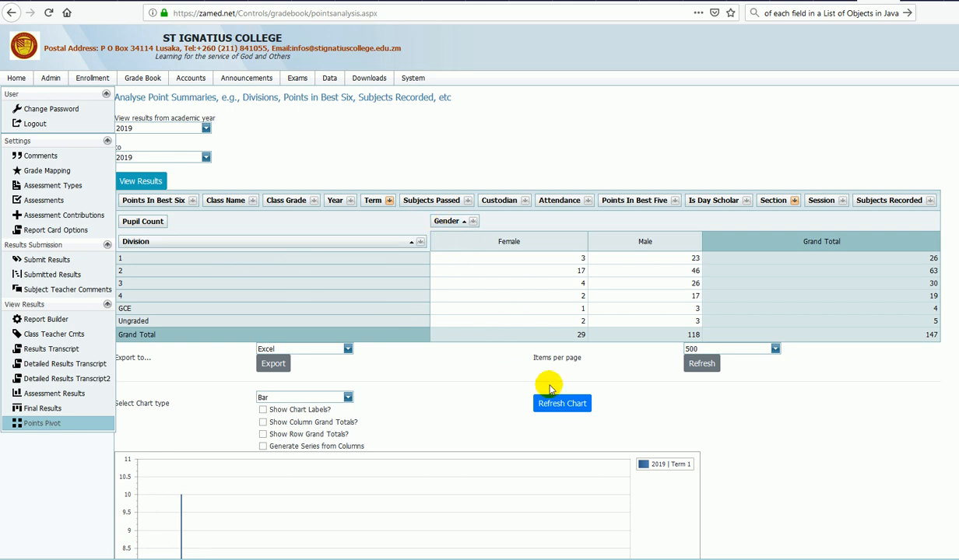
# - Refresh the bar chart from the Division by Gender table and examine it
pyautogui.scroll(-2, 365, 427)
pyautogui.click(564, 353)
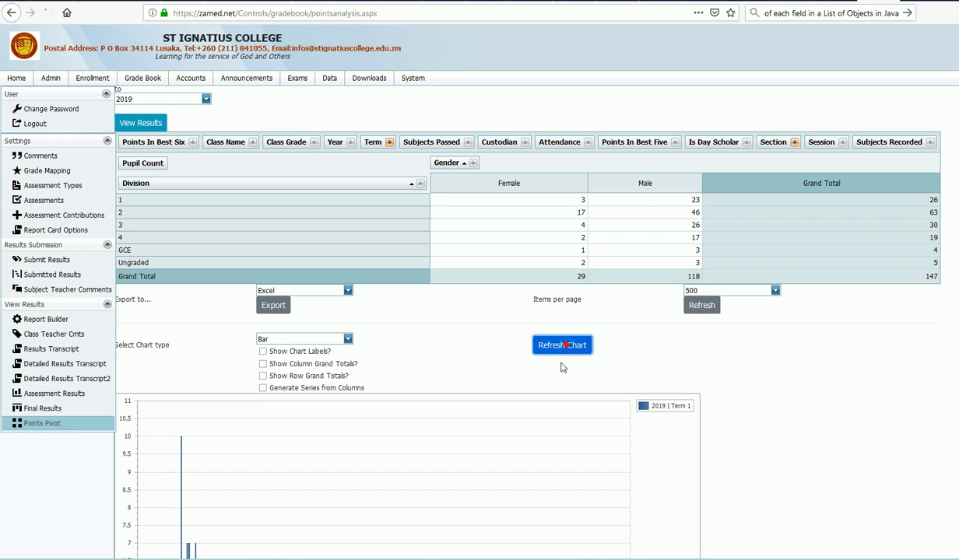
pyautogui.scroll(-5, 612, 449)
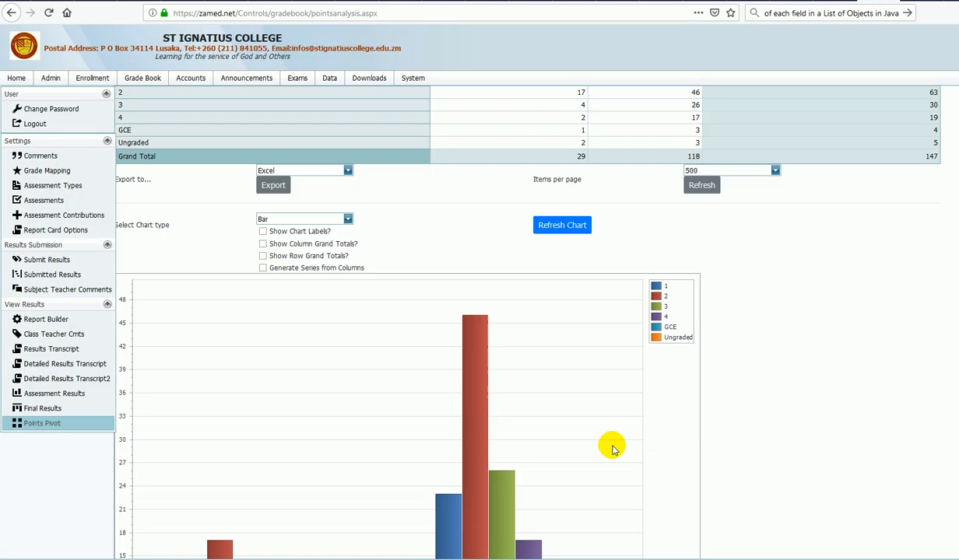
pyautogui.scroll(-1, 573, 435)
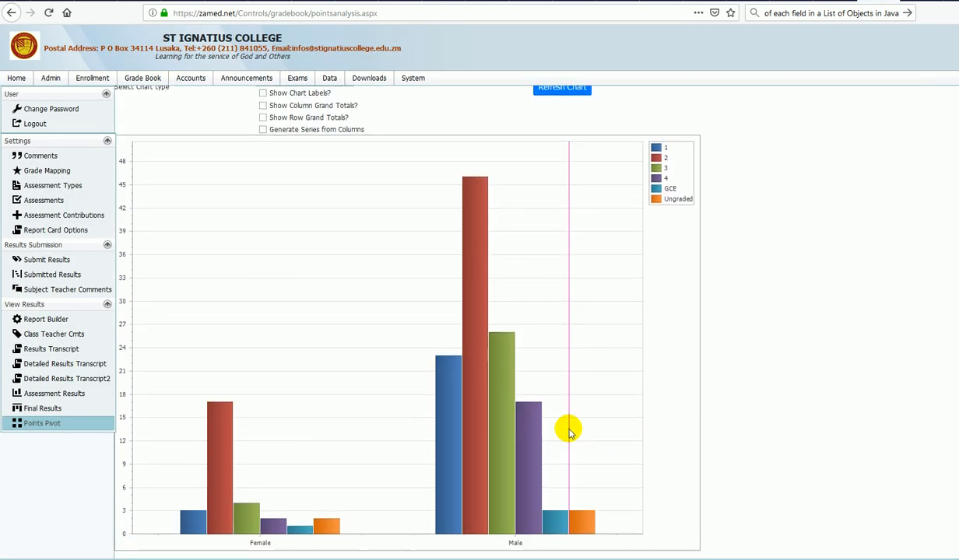
pyautogui.scroll(5, 572, 434)
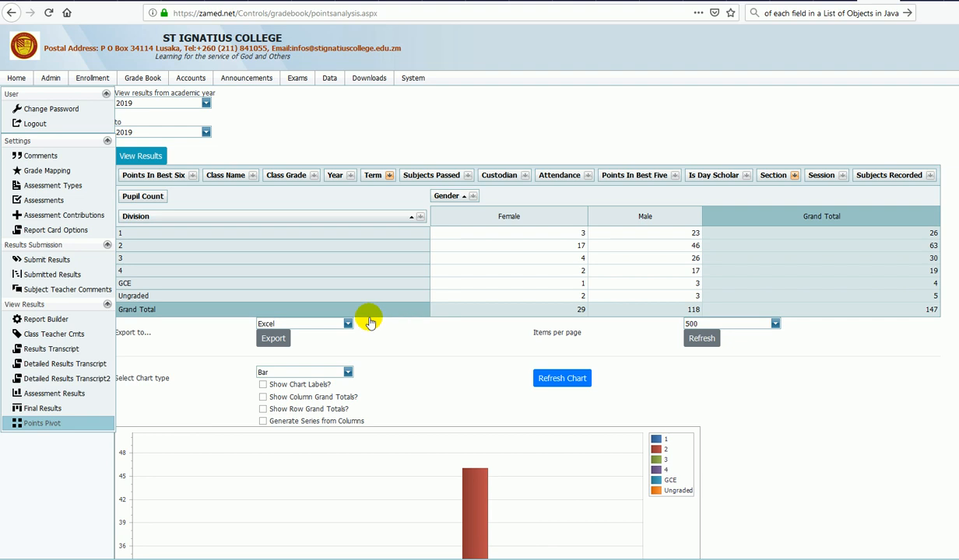
# - Look over the available chart types and the bars for female and male pupils
pyautogui.click(278, 371)
pyautogui.click(374, 361)
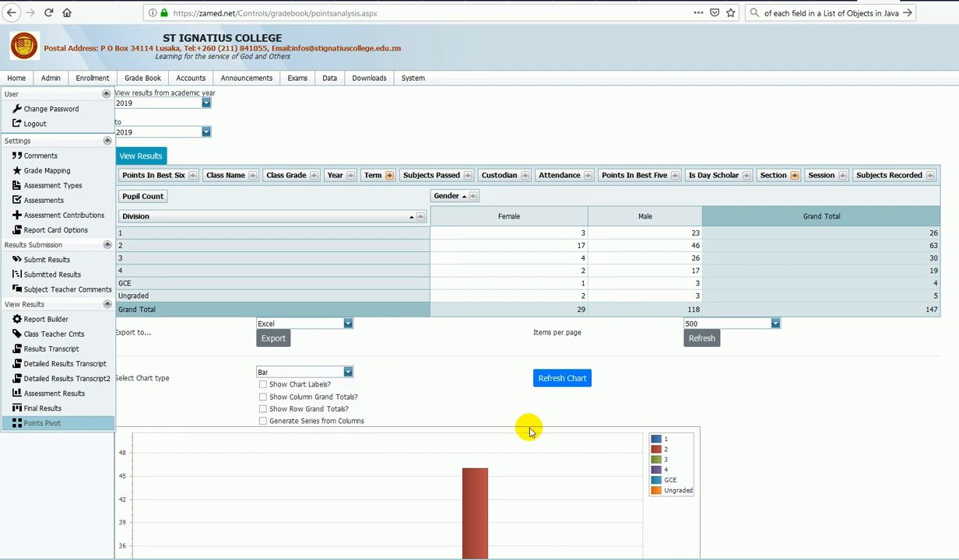
pyautogui.scroll(-5, 531, 428)
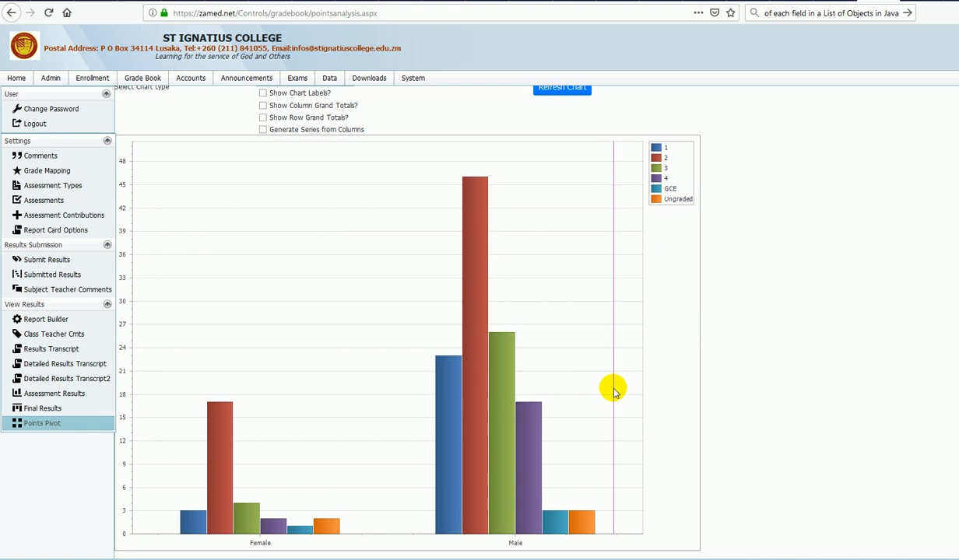
# - Generate the chart series from columns, show chart labels, and refresh the chart
pyautogui.scroll(3, 613, 389)
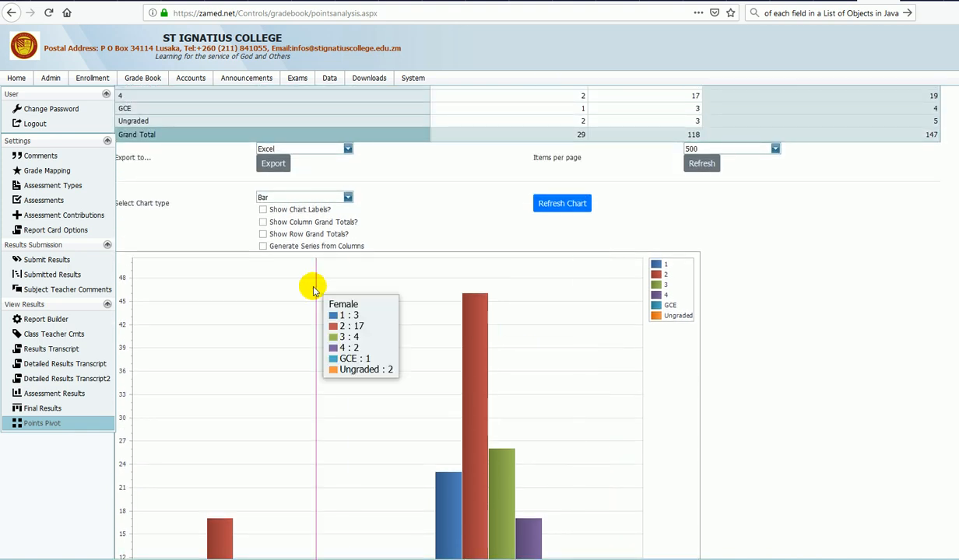
pyautogui.click(305, 246)
pyautogui.click(300, 208)
pyautogui.click(561, 215)
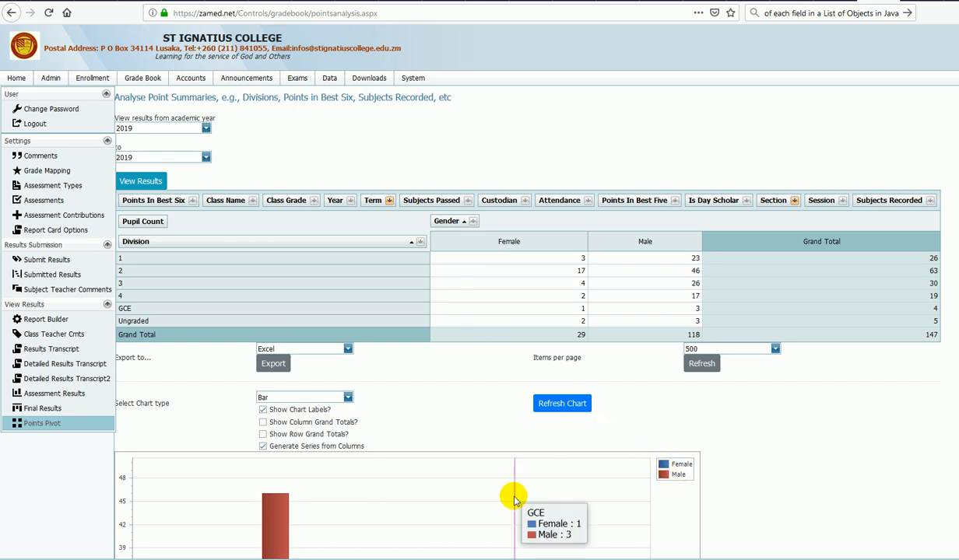
# - Examine the labelled female and male bars for each division in the chart
pyautogui.scroll(-4, 515, 498)
pyautogui.scroll(-1, 514, 498)
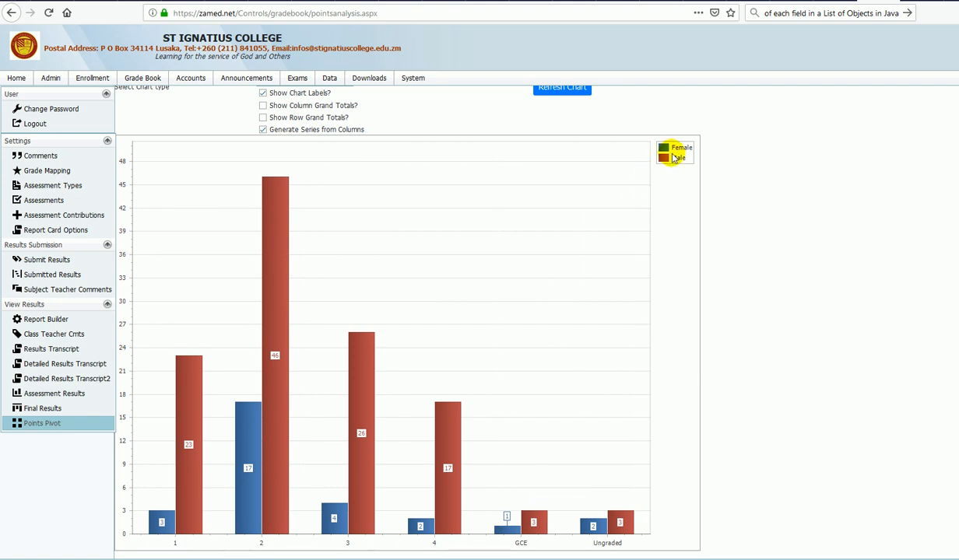
pyautogui.moveTo(183, 528)
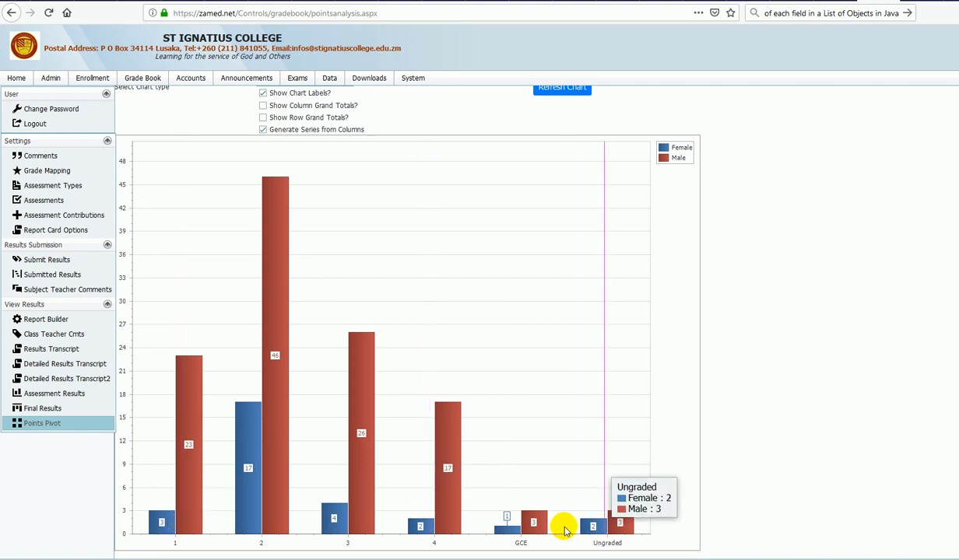
pyautogui.scroll(5, 417, 504)
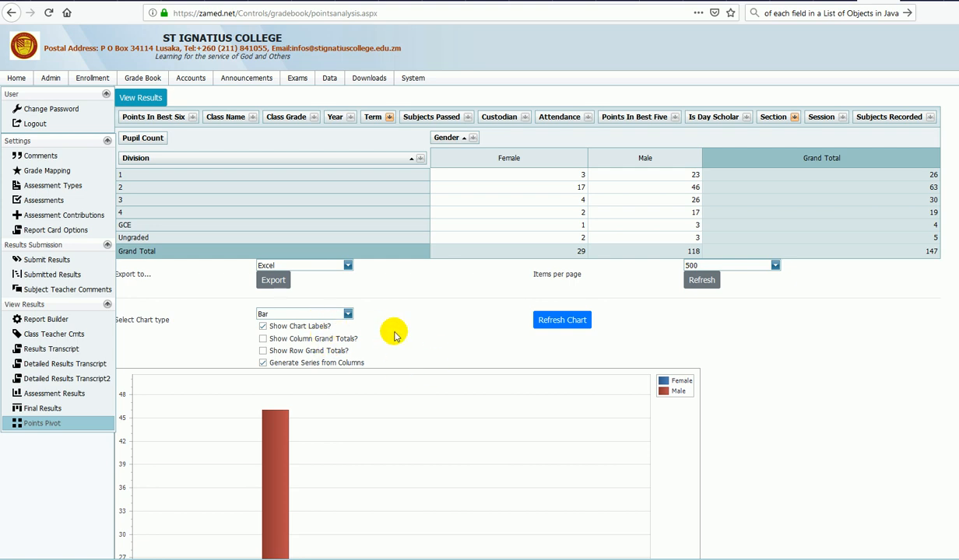
# - Filter the Class Grade field to include only grade 12
pyautogui.scroll(2, 291, 268)
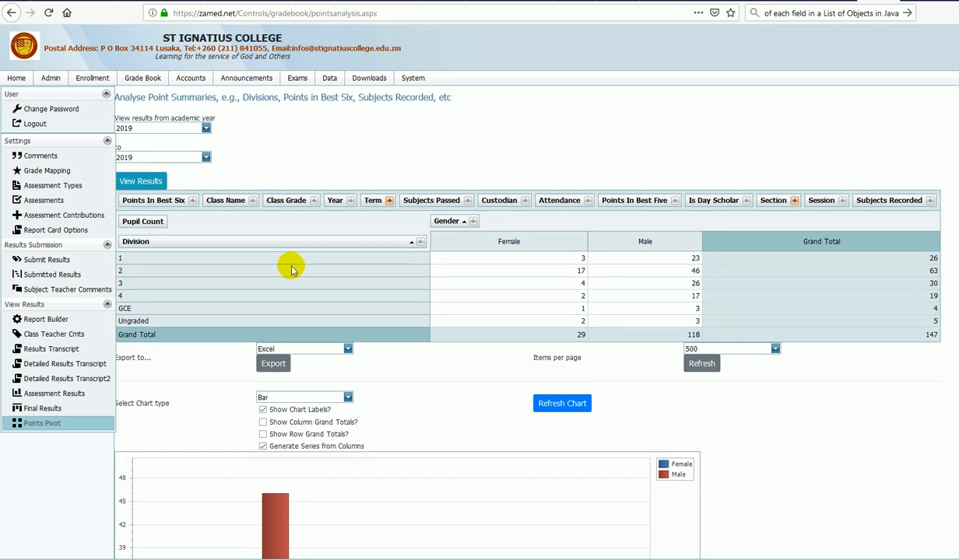
pyautogui.click(312, 200)
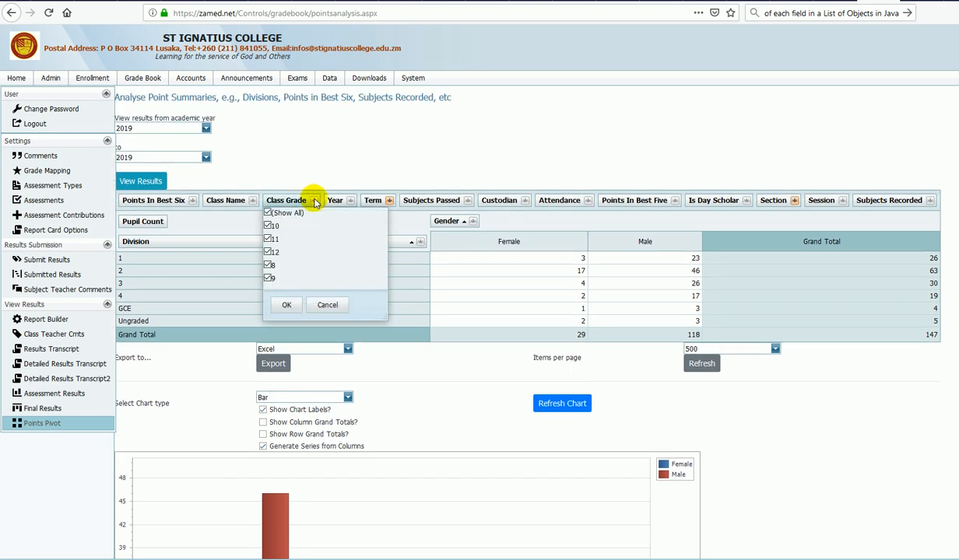
pyautogui.click(269, 213)
pyautogui.click(268, 252)
pyautogui.click(286, 304)
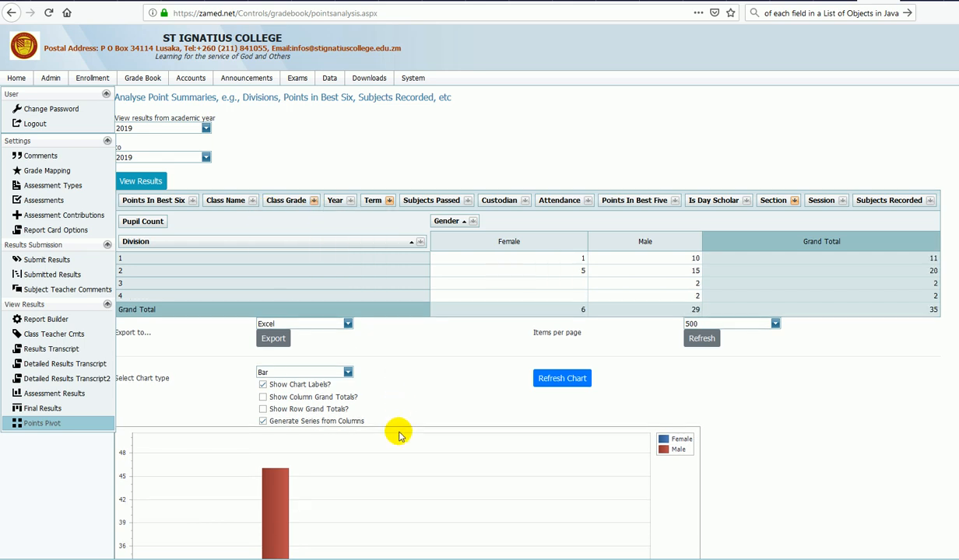
# - Change the chart type from Bar to Pie and refresh the chart for the filtered grade
pyautogui.scroll(-4, 397, 434)
pyautogui.moveTo(508, 450)
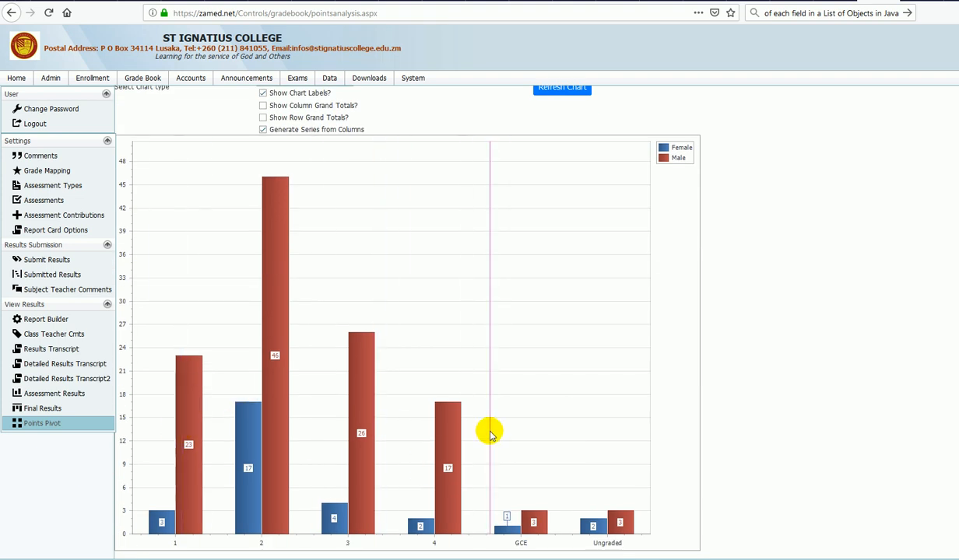
pyautogui.scroll(3, 490, 434)
pyautogui.click(279, 313)
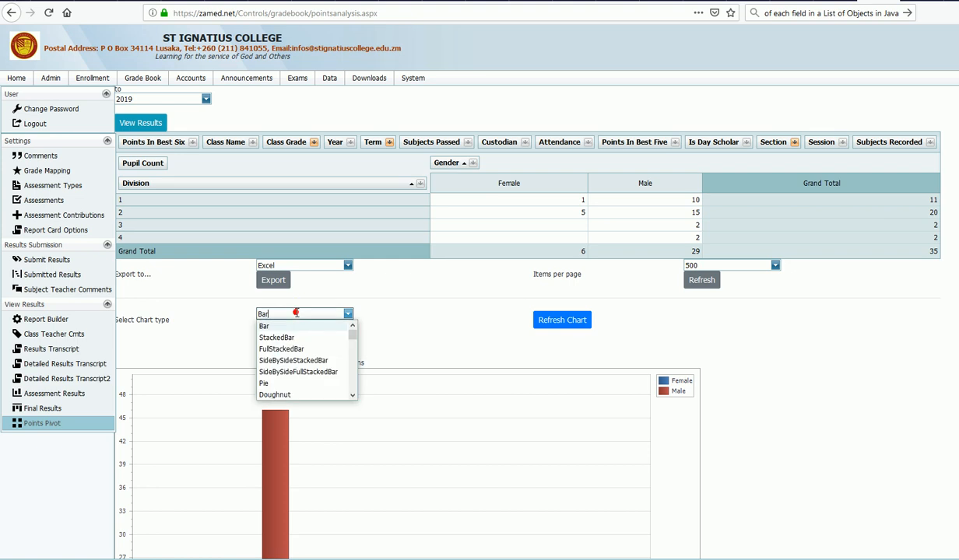
pyautogui.click(287, 383)
pyautogui.click(549, 324)
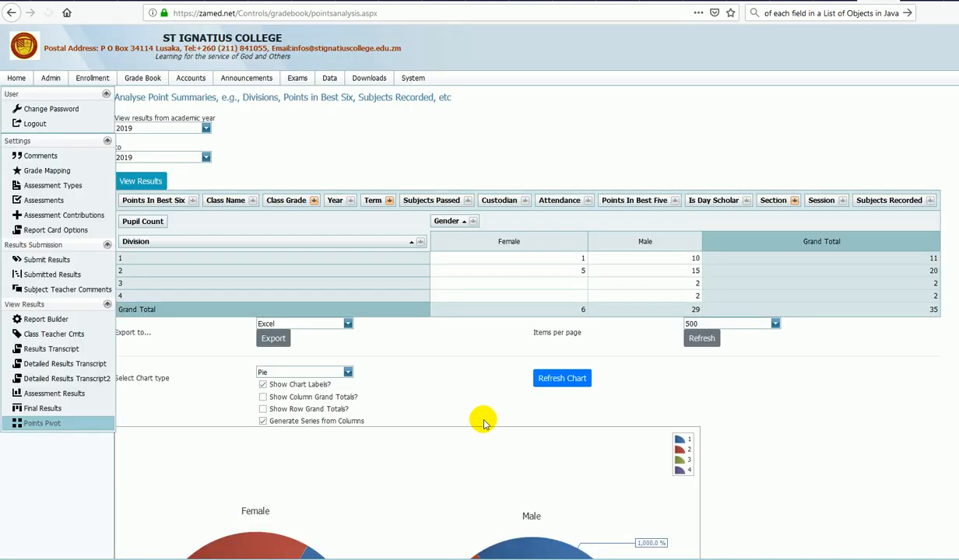
pyautogui.scroll(-4, 482, 419)
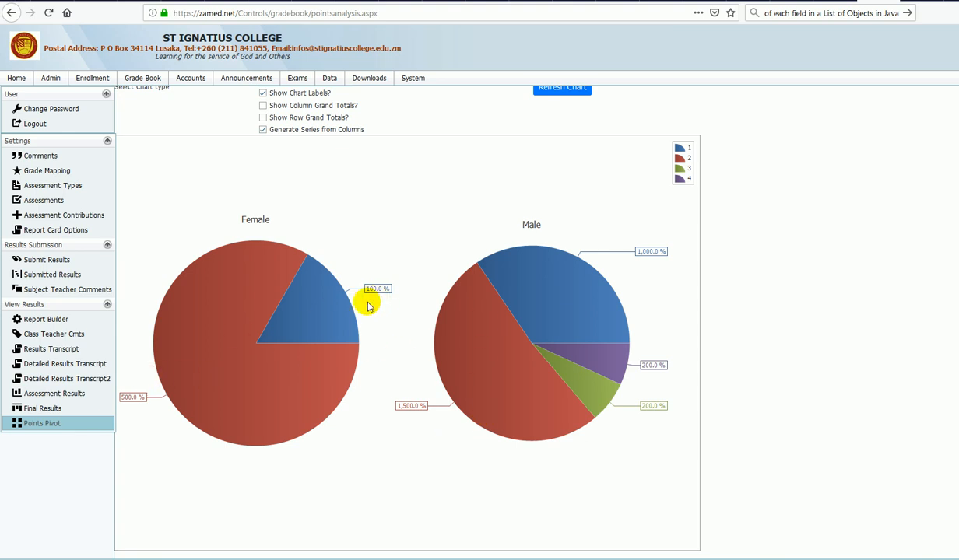
# - Refresh the pie chart again and examine the division percentages in the Female and Male pies
pyautogui.scroll(1, 417, 420)
pyautogui.scroll(2, 417, 420)
pyautogui.click(551, 384)
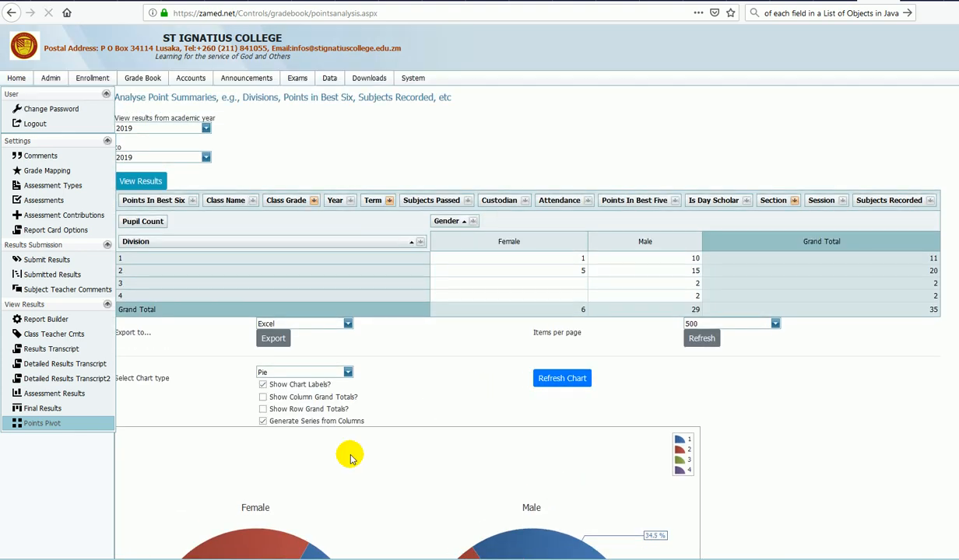
pyautogui.scroll(-3, 350, 459)
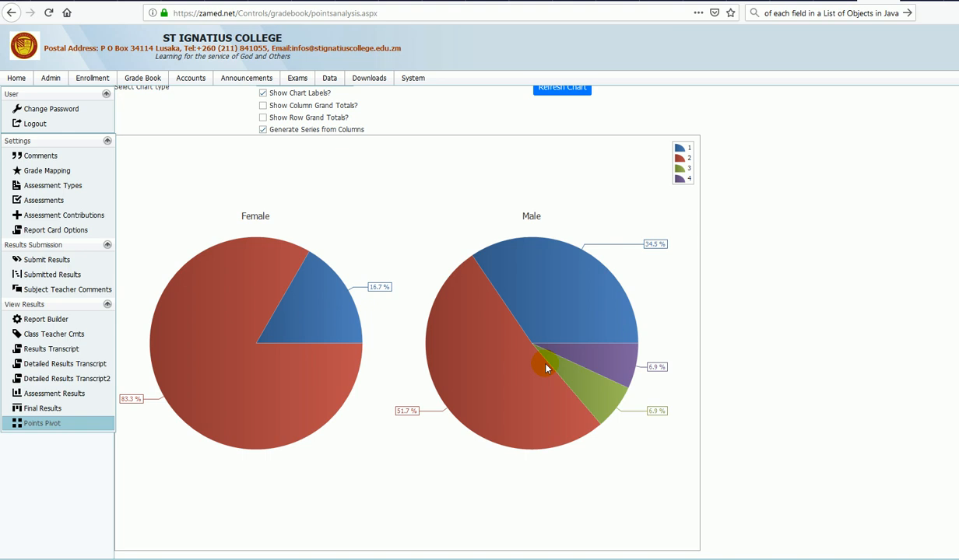
pyautogui.scroll(1, 545, 368)
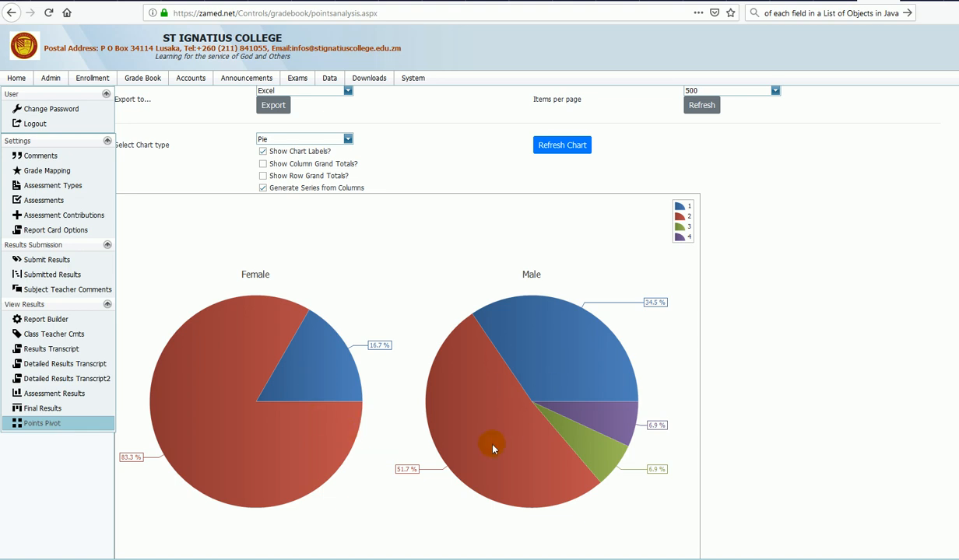
pyautogui.scroll(3, 492, 447)
pyautogui.scroll(-3, 491, 446)
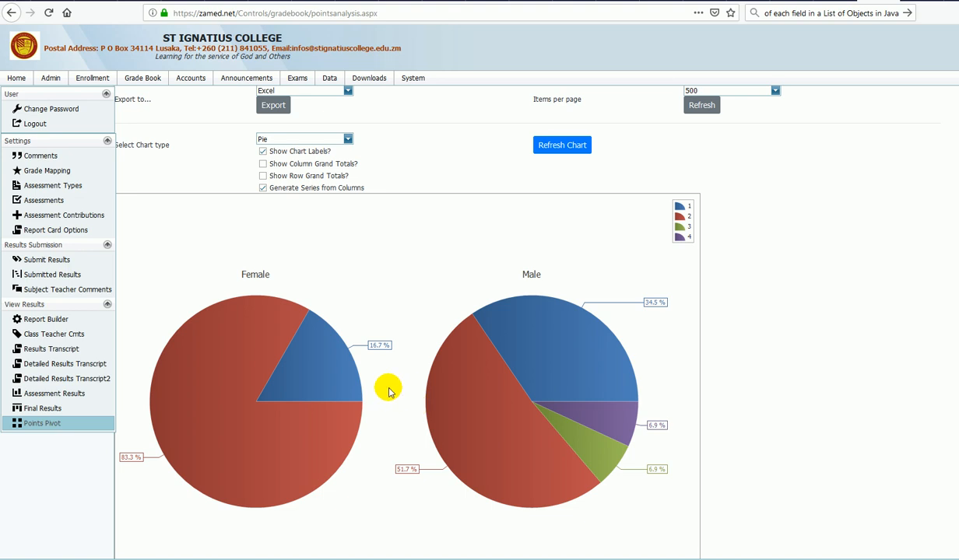
# - Turn off Generate Series from Columns and refresh the chart to draw one gender pie per division
pyautogui.scroll(2, 508, 420)
pyautogui.scroll(3, 508, 424)
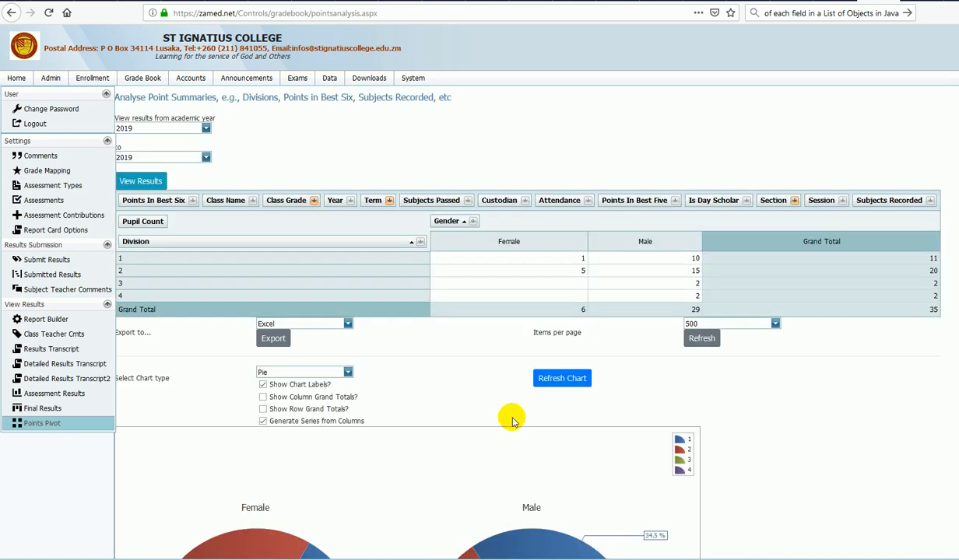
pyautogui.click(272, 425)
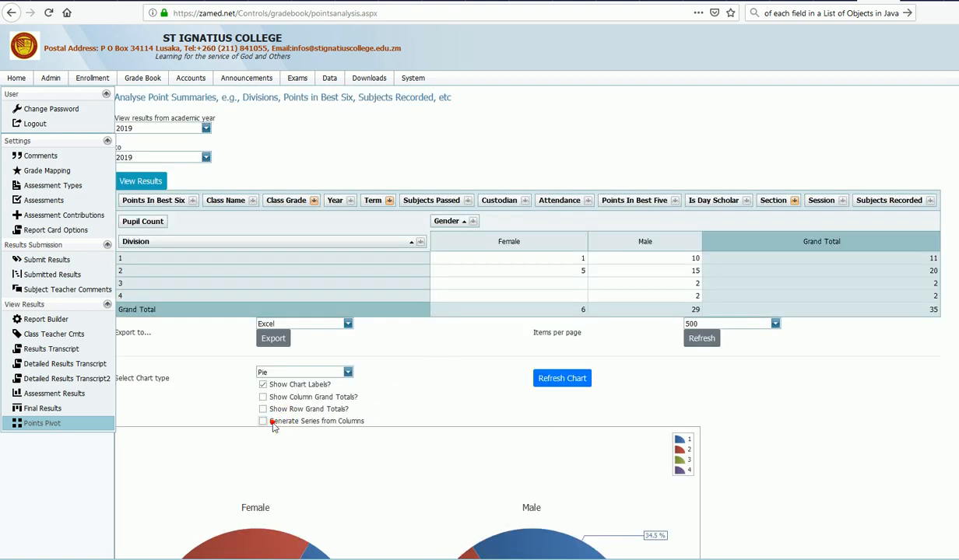
pyautogui.click(554, 382)
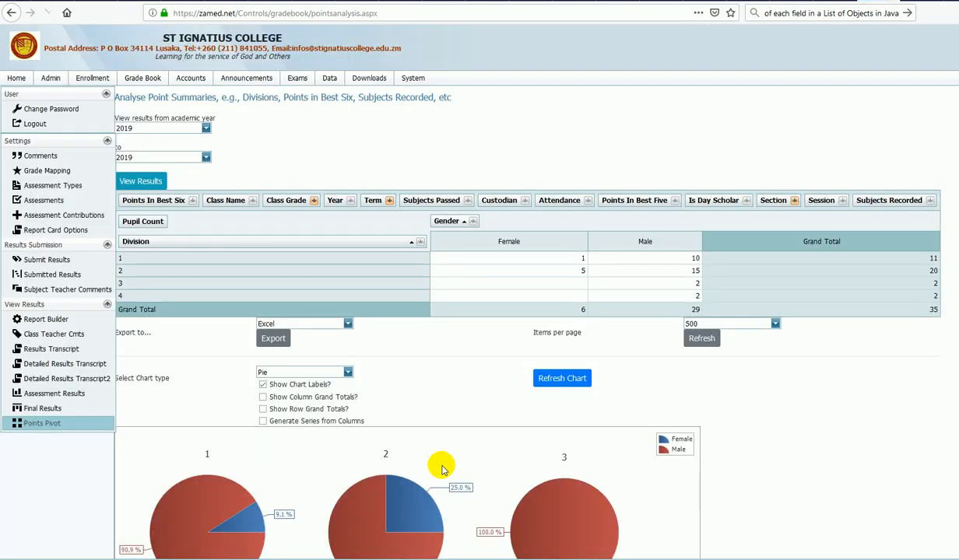
pyautogui.scroll(-5, 441, 467)
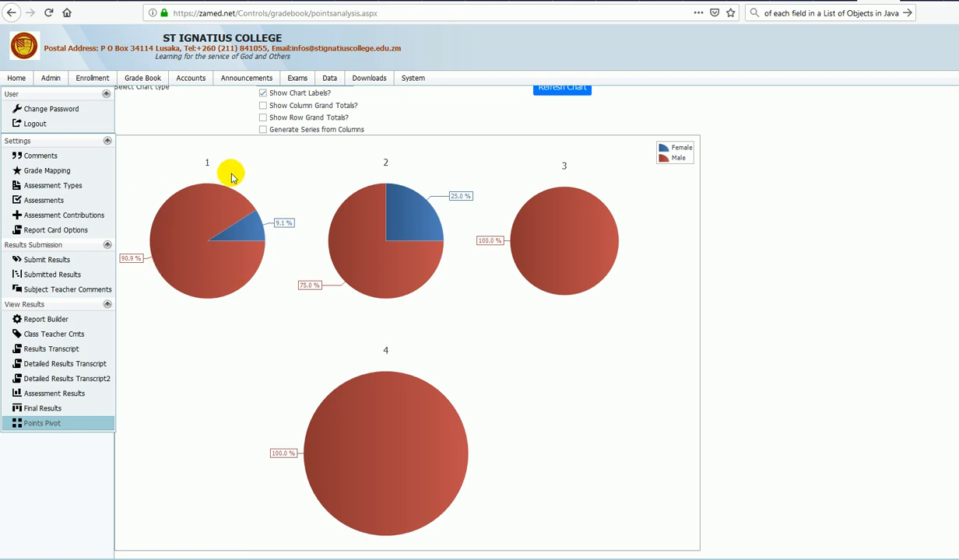
# - Change the chart type to StackedBar and refresh the chart to stack the divisions for each gender
pyautogui.scroll(3, 343, 365)
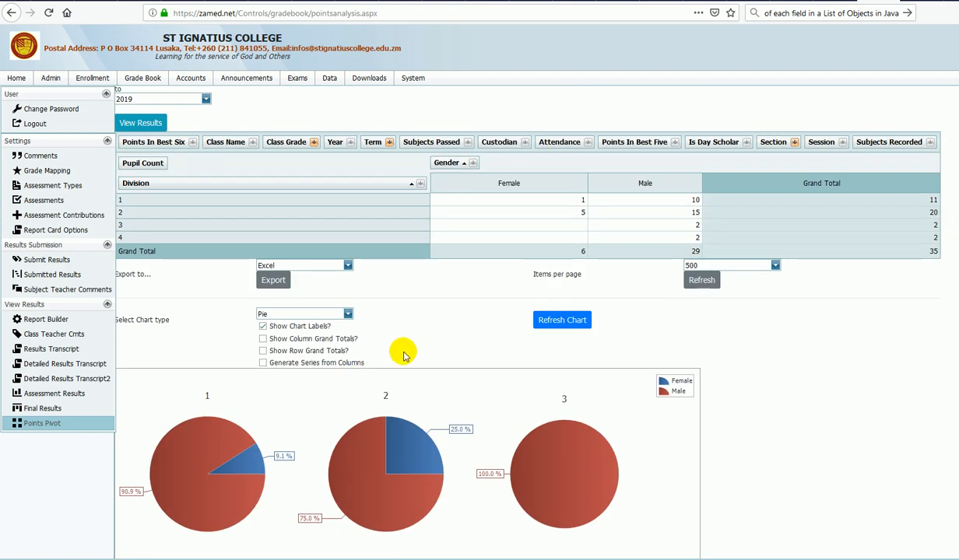
pyautogui.click(348, 313)
pyautogui.scroll(-3, 342, 359)
pyautogui.scroll(3, 328, 367)
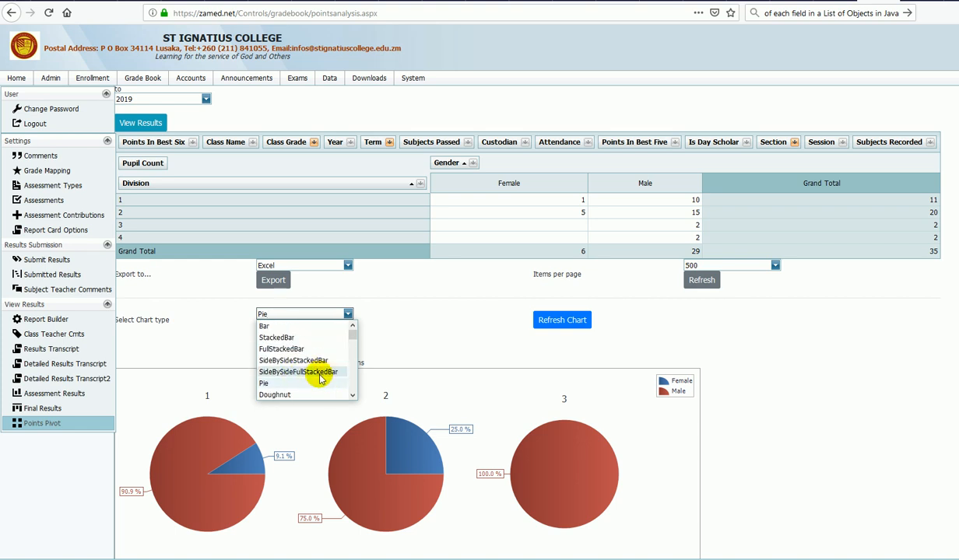
pyautogui.click(308, 337)
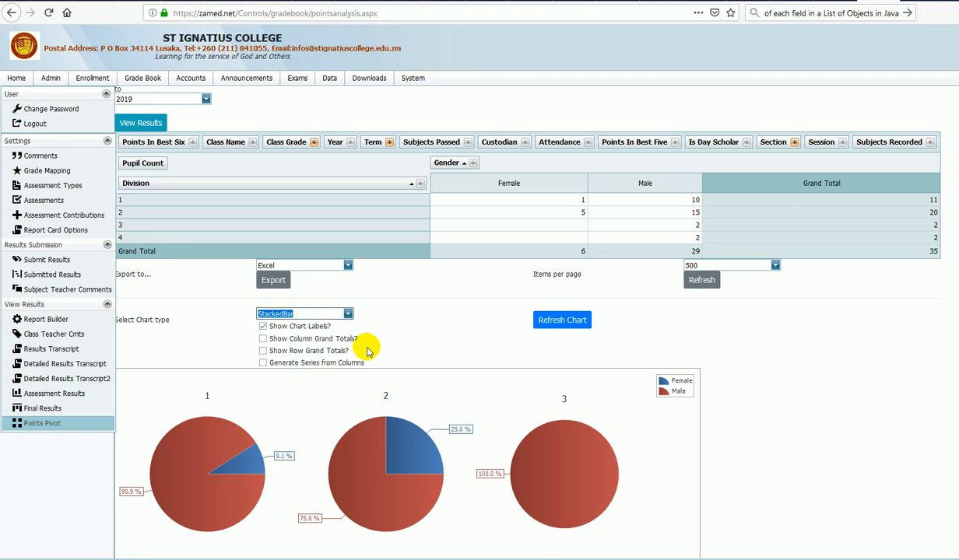
pyautogui.click(562, 320)
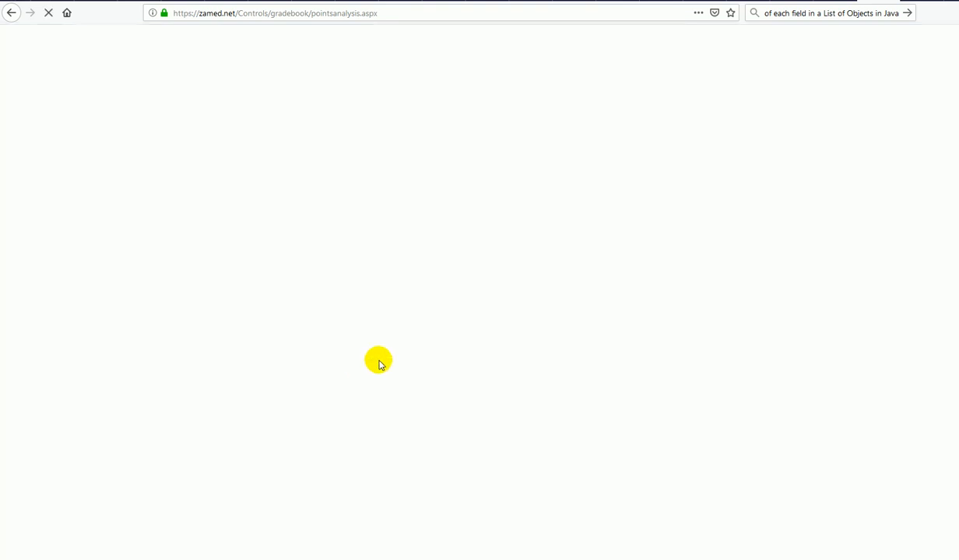
pyautogui.scroll(-3, 379, 363)
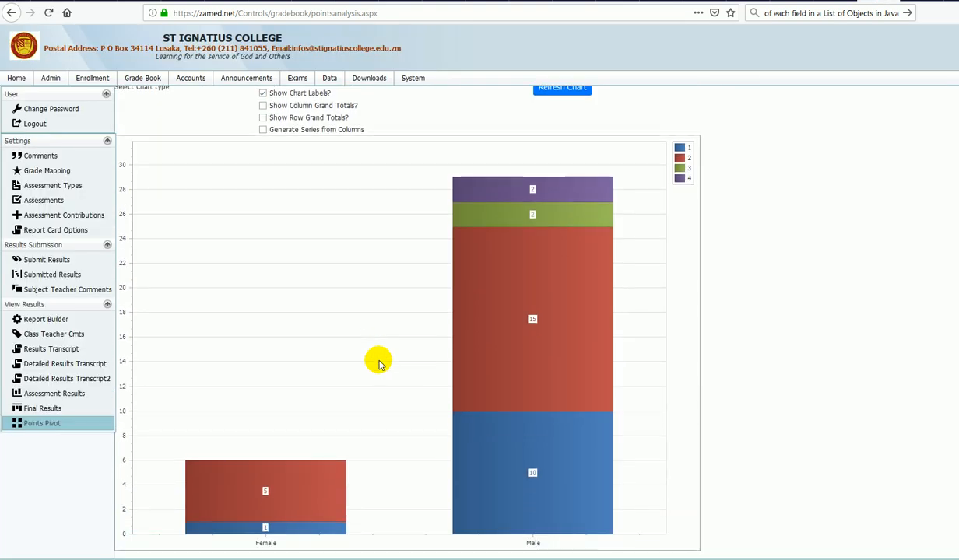
# - Turn on Generate Series from Columns, refresh the stacked bar chart, and examine the gender counts in each division
pyautogui.scroll(3, 379, 363)
pyautogui.click(305, 363)
pyautogui.click(560, 319)
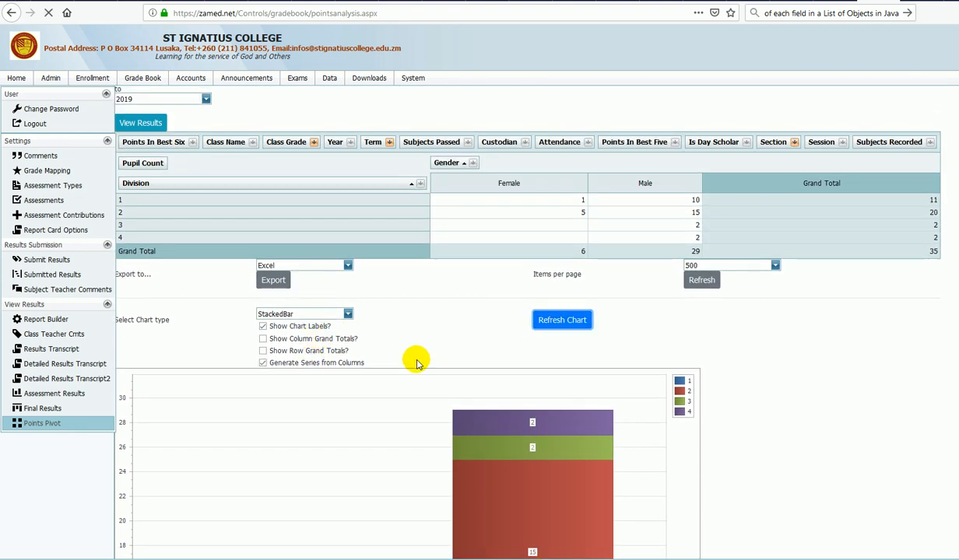
pyautogui.scroll(-4, 417, 361)
pyautogui.moveTo(183, 448)
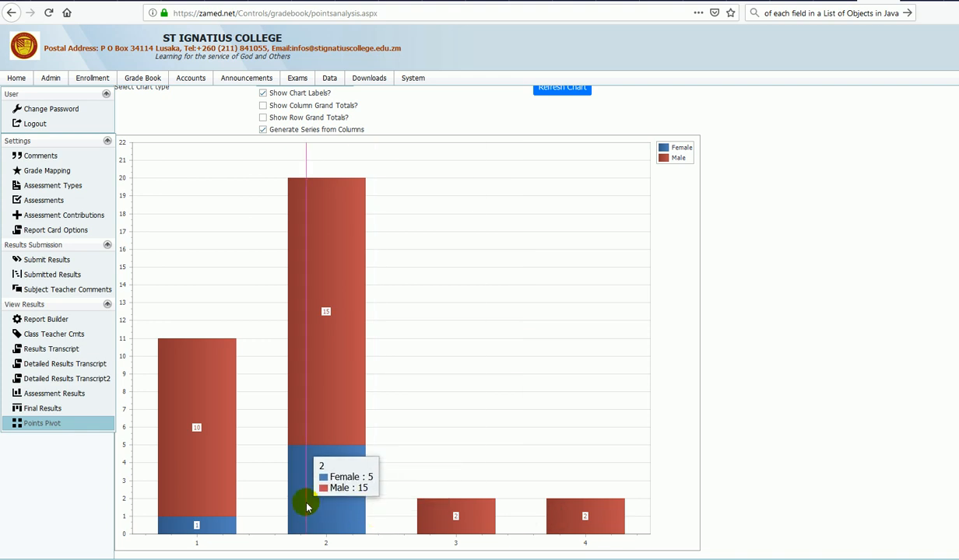
# - Replace Division with Subjects Recorded as the pivot's row field, and add Subjects Passed after Gender in the column fields
pyautogui.scroll(4, 420, 476)
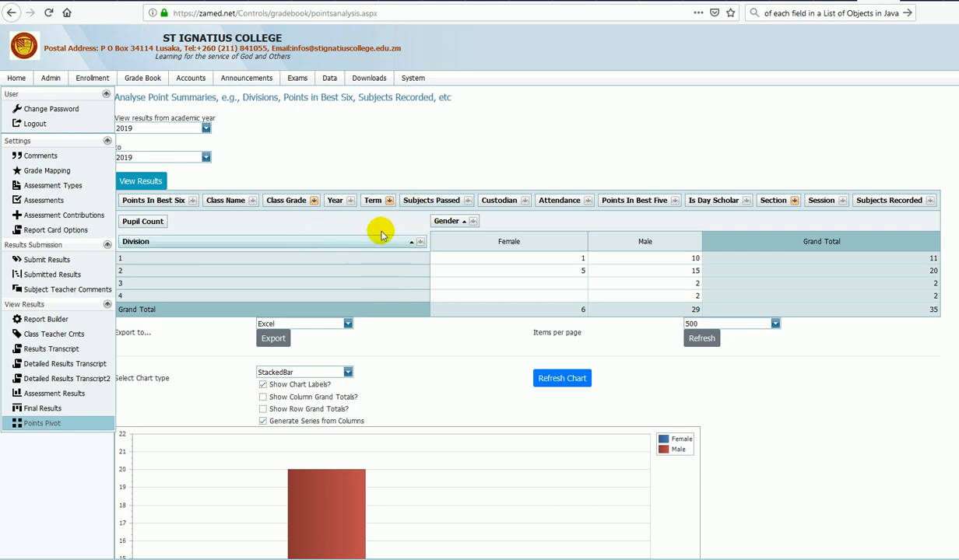
pyautogui.moveTo(872, 201); pyautogui.dragTo(406, 242)
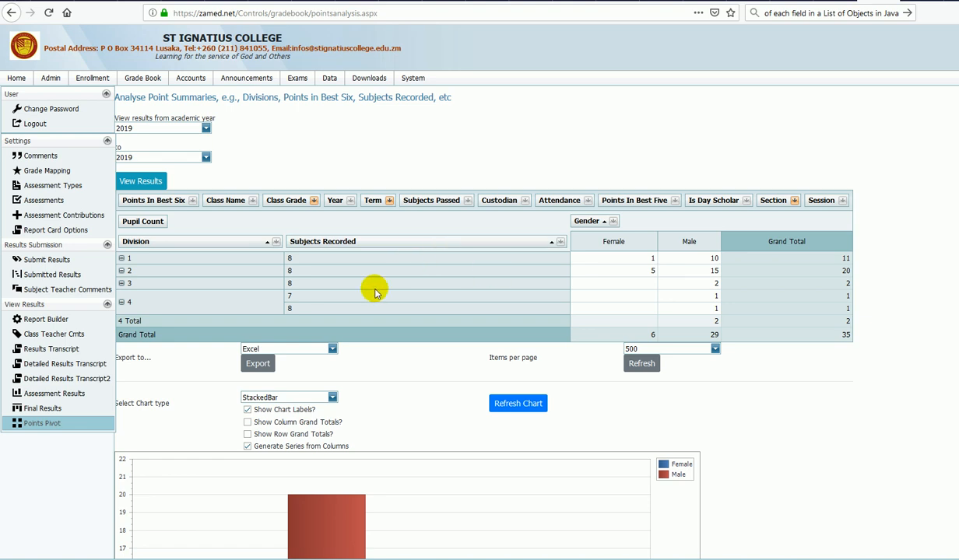
pyautogui.moveTo(229, 244); pyautogui.dragTo(387, 214)
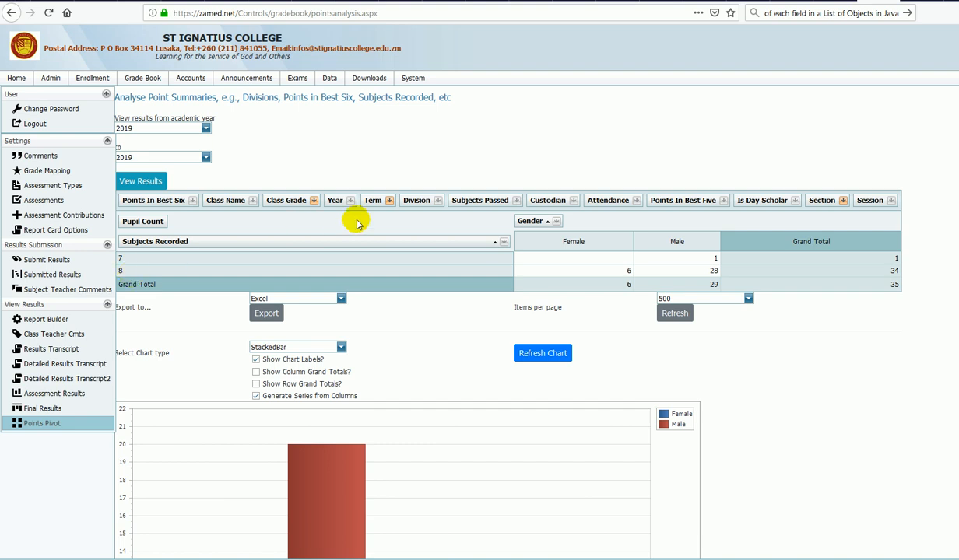
pyautogui.moveTo(482, 200); pyautogui.dragTo(574, 238)
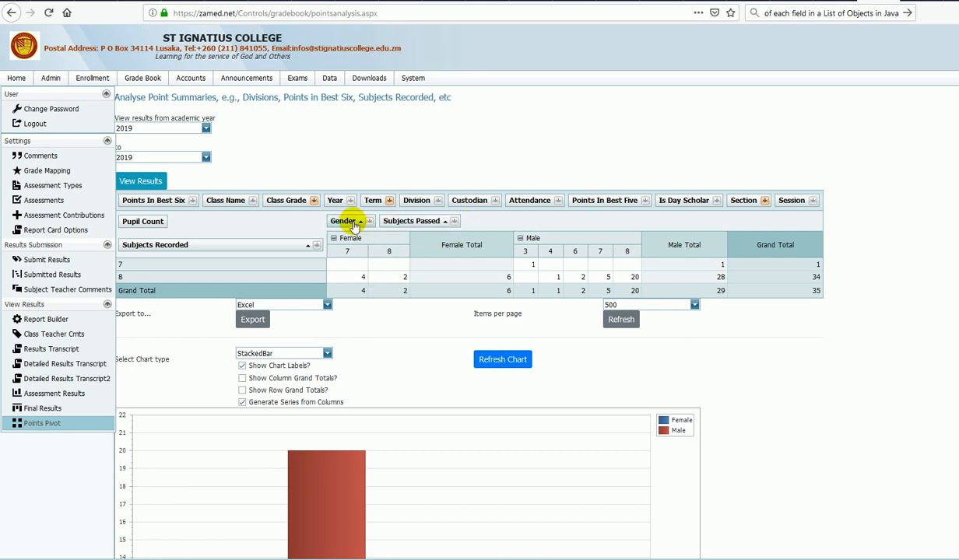
pyautogui.moveTo(355, 224)
pyautogui.mouseDown()
pyautogui.moveTo(447, 225)
pyautogui.moveTo(369, 220)
pyautogui.mouseUp()
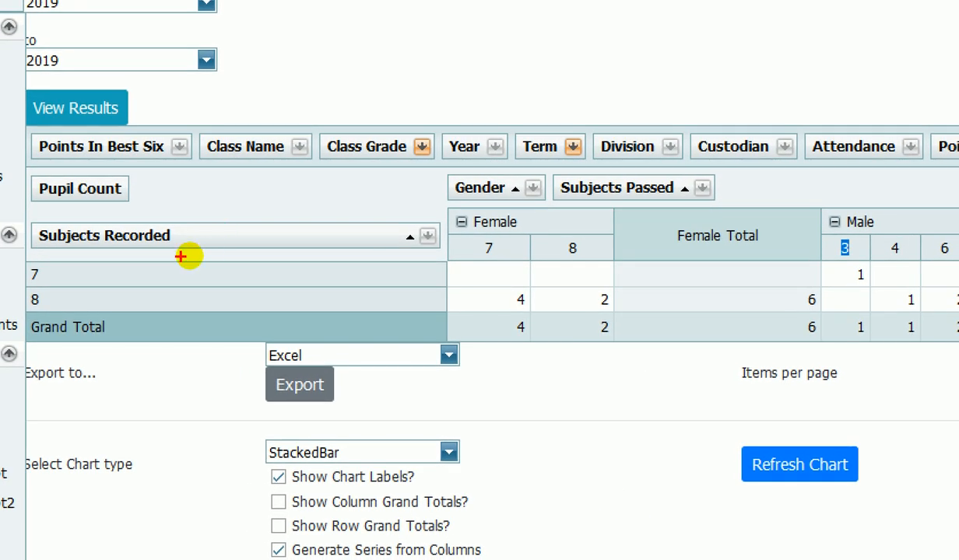
# - Examine the pupil counts by subjects recorded against subjects passed for female and male pupils in the pivot table
pyautogui.moveTo(194, 238); pyautogui.dragTo(262, 242)
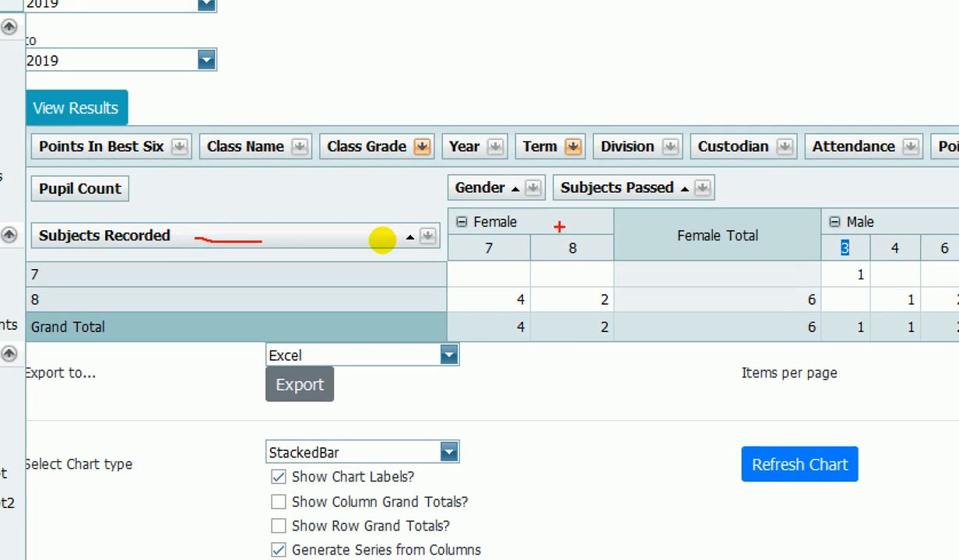
pyautogui.moveTo(729, 182); pyautogui.dragTo(765, 179)
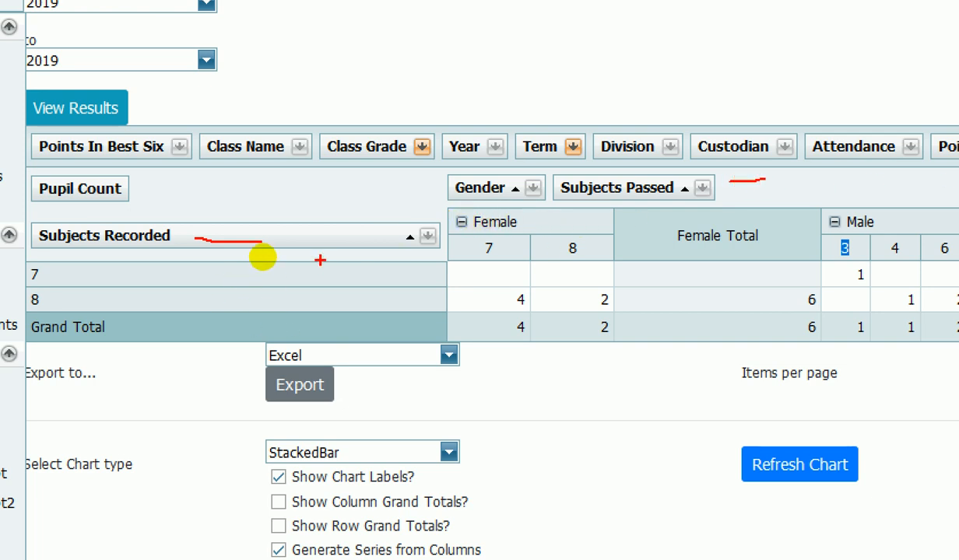
pyautogui.moveTo(322, 260); pyautogui.dragTo(328, 313)
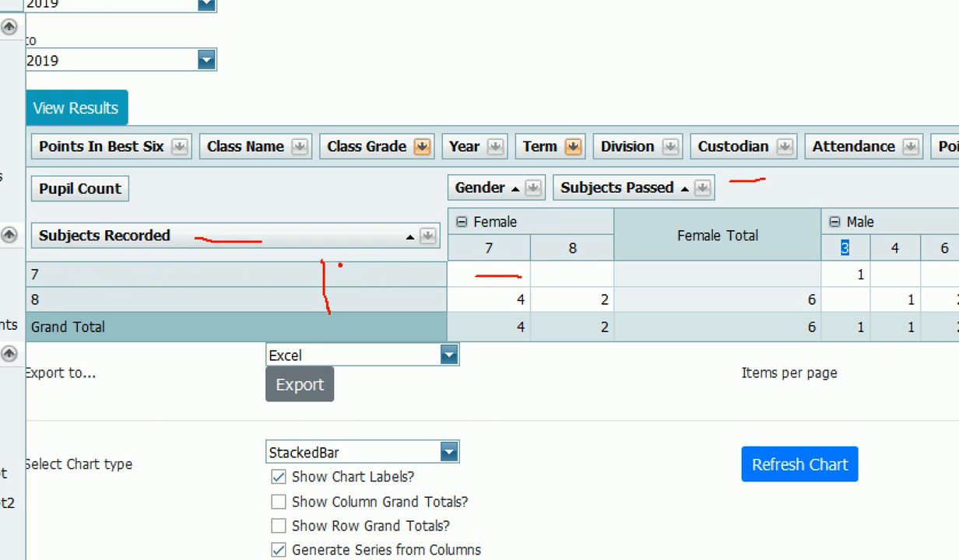
pyautogui.moveTo(474, 275); pyautogui.dragTo(615, 272)
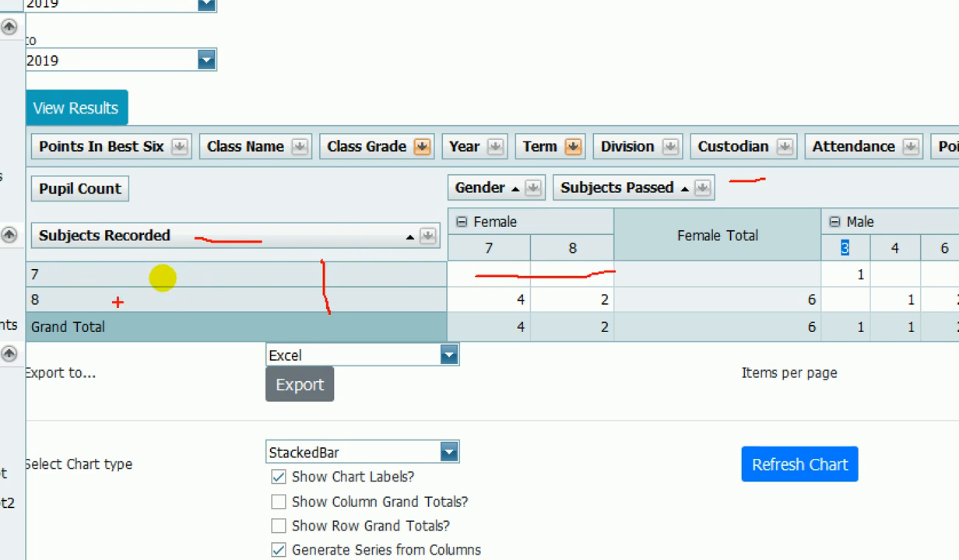
pyautogui.moveTo(124, 296); pyautogui.dragTo(338, 294)
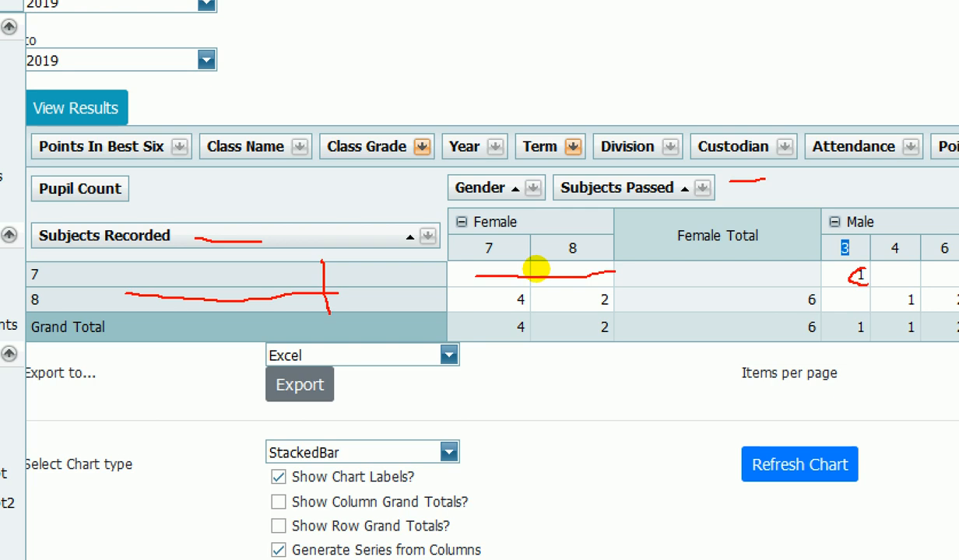
pyautogui.moveTo(161, 275); pyautogui.dragTo(189, 278)
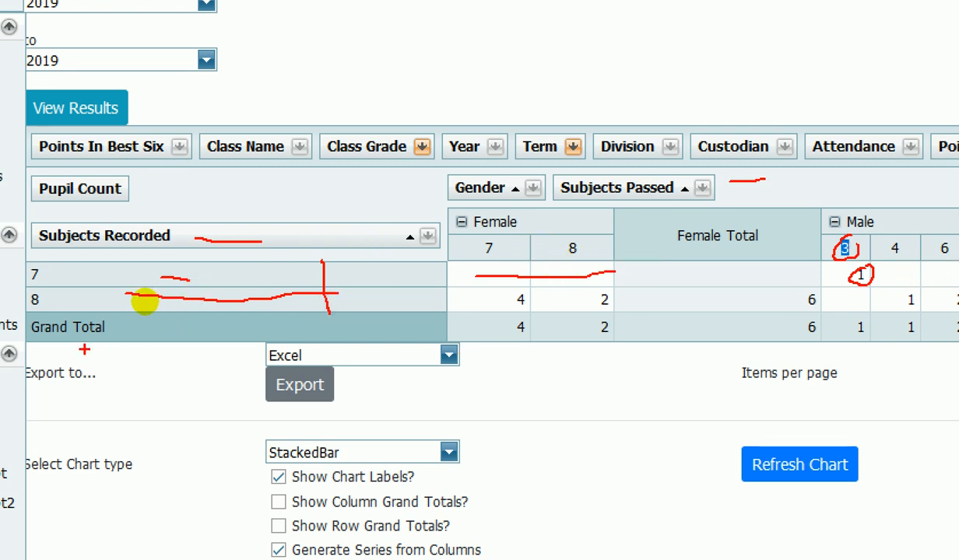
pyautogui.moveTo(128, 301); pyautogui.dragTo(311, 303)
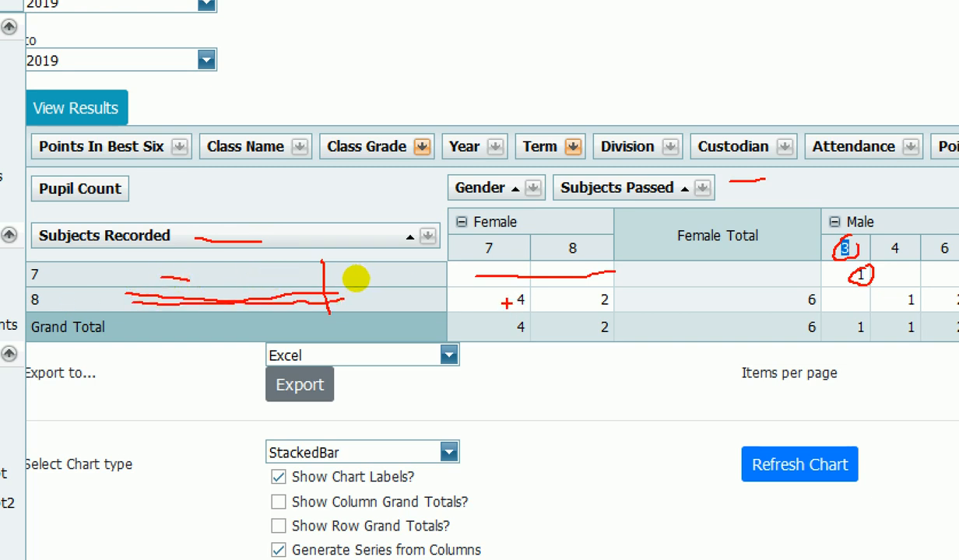
pyautogui.moveTo(496, 297)
pyautogui.mouseDown()
pyautogui.moveTo(528, 283)
pyautogui.moveTo(519, 311)
pyautogui.mouseUp()
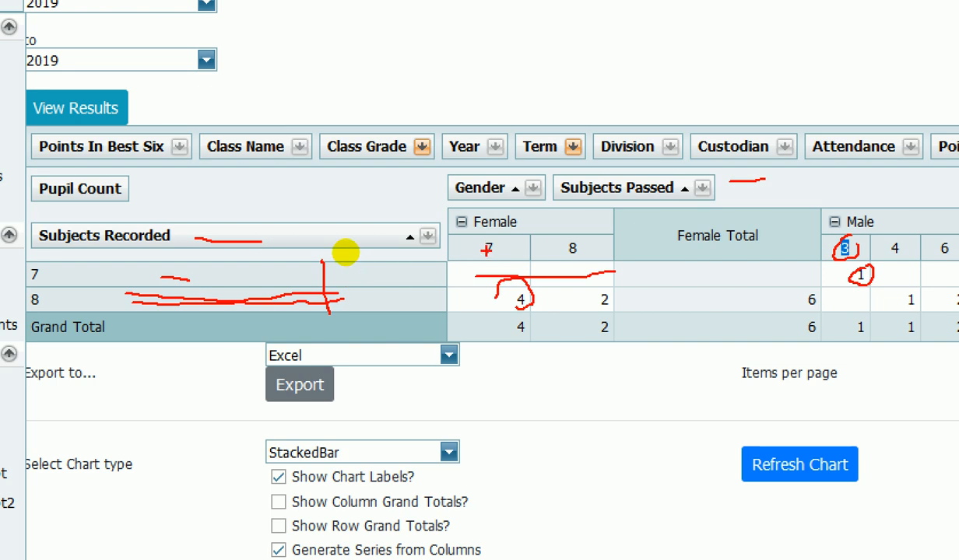
pyautogui.moveTo(599, 281)
pyautogui.mouseDown()
pyautogui.moveTo(614, 287)
pyautogui.moveTo(592, 285)
pyautogui.mouseUp()
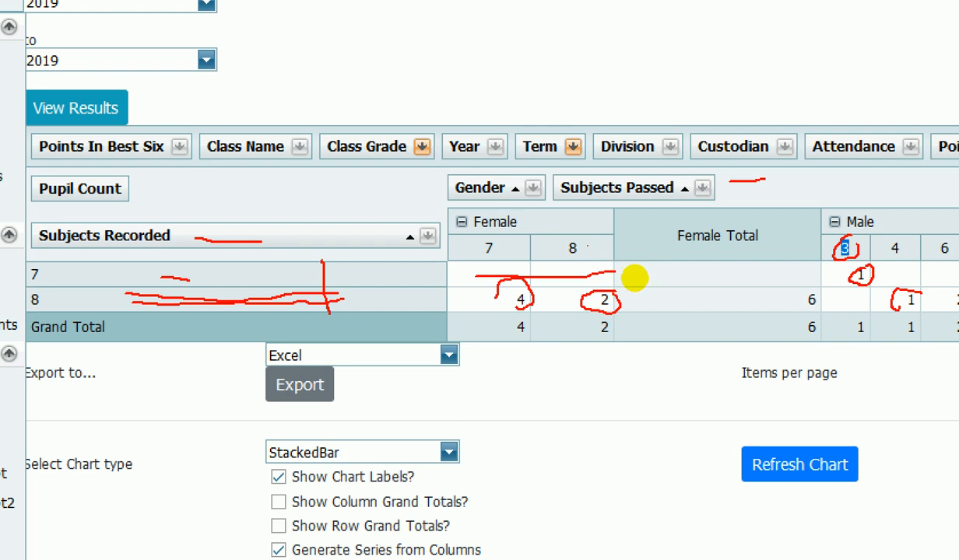
pyautogui.click(631, 246)
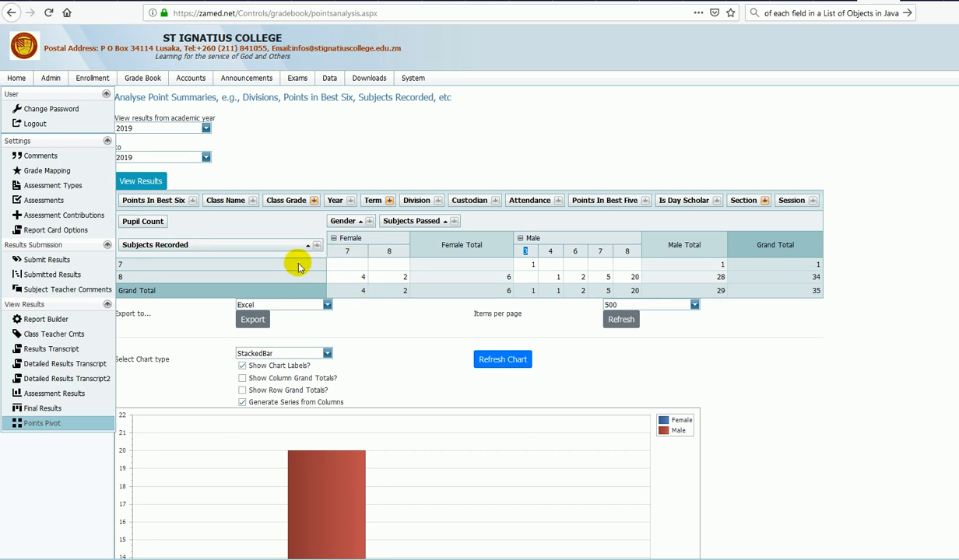
# - Remove Gender from the pivot's column fields and add Section after Subjects Passed
pyautogui.click(338, 223)
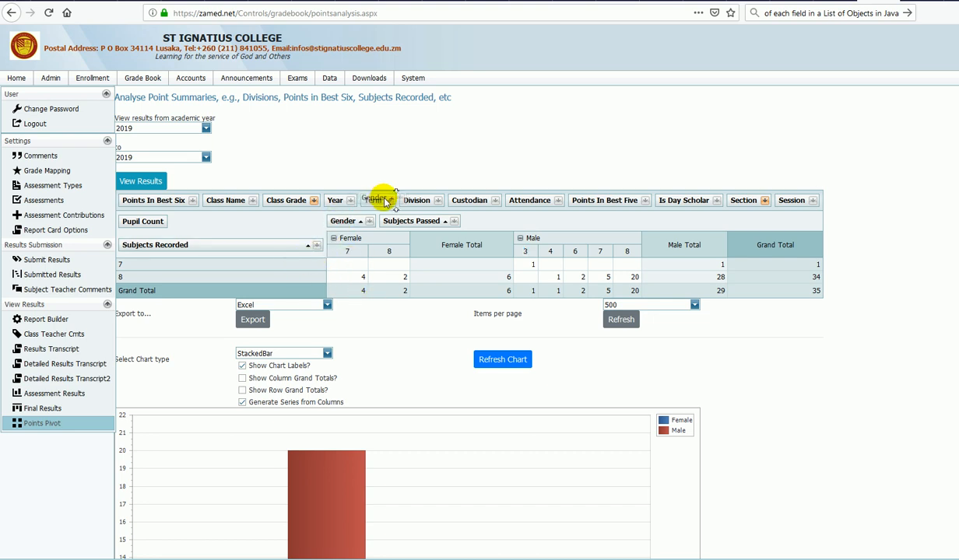
pyautogui.moveTo(386, 202); pyautogui.dragTo(390, 205)
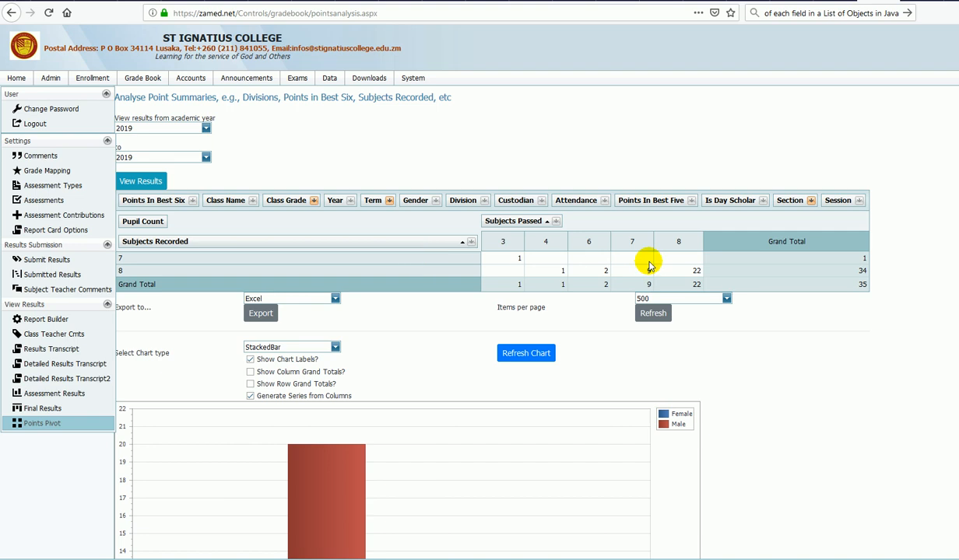
pyautogui.moveTo(788, 201); pyautogui.dragTo(556, 221)
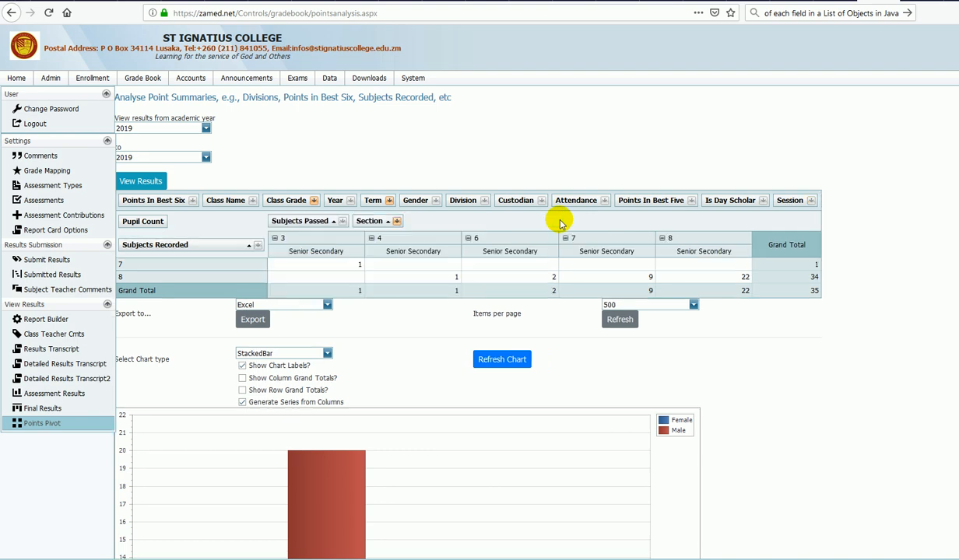
# - Set the Section filter to show all, including both Junior Secondary and Senior Secondary
pyautogui.click(397, 223)
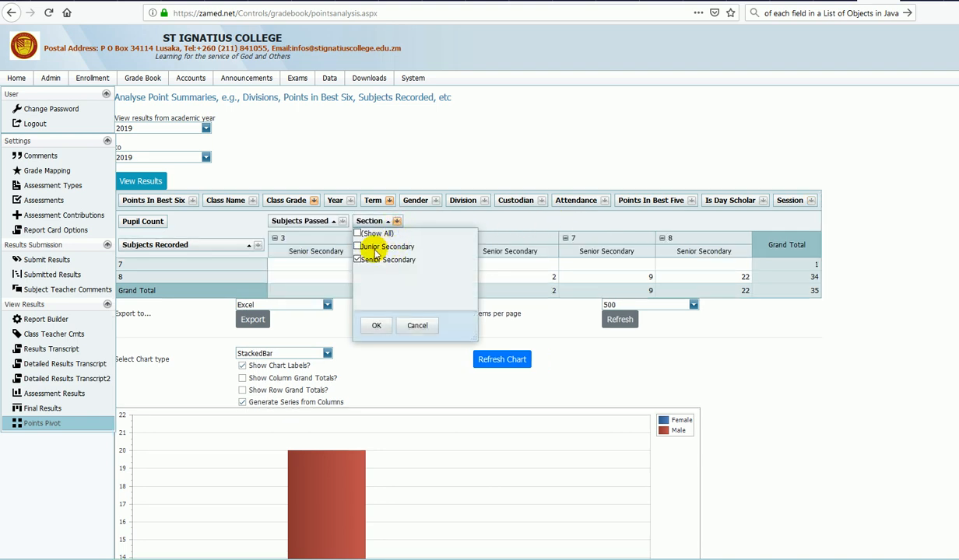
pyautogui.click(378, 324)
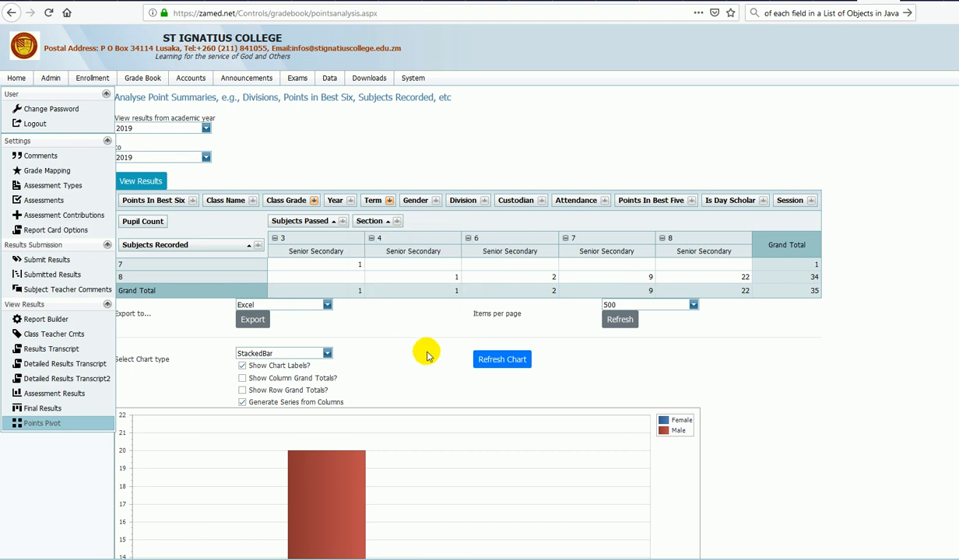
pyautogui.click(397, 222)
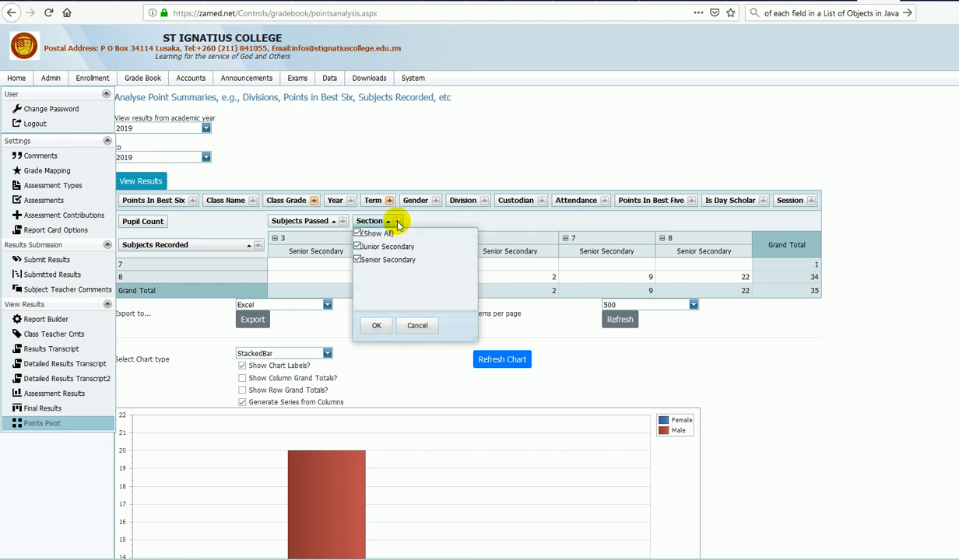
pyautogui.click(376, 325)
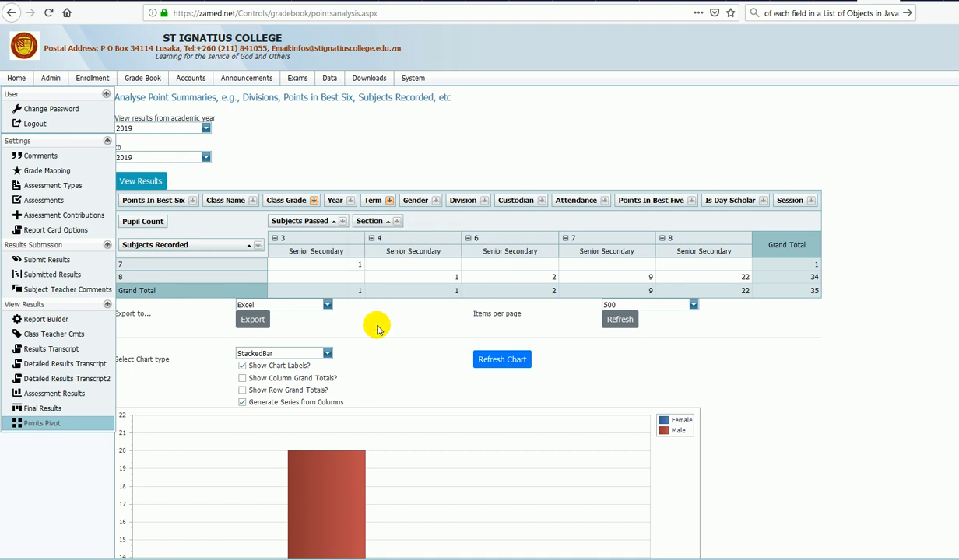
# - Set the Class Grade filter to show all grades
pyautogui.click(314, 201)
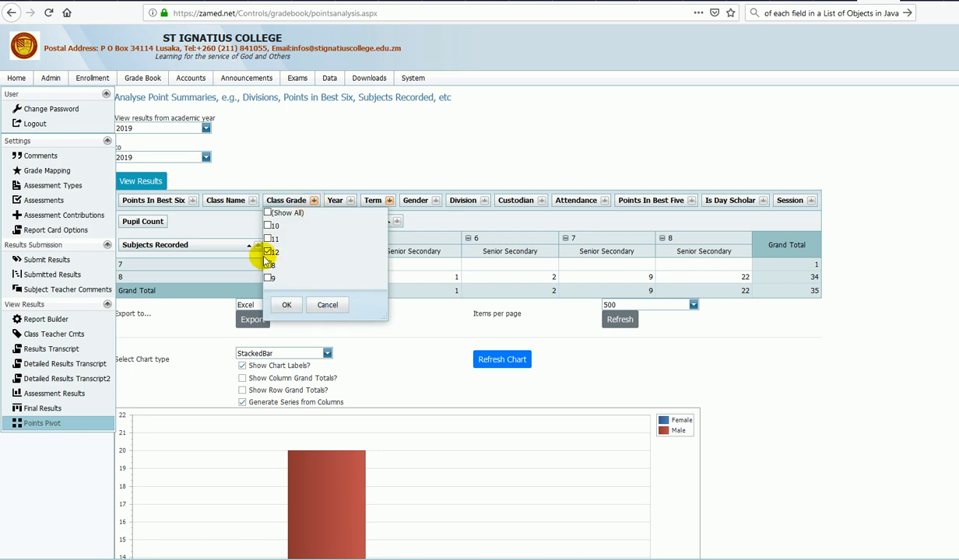
pyautogui.click(269, 212)
pyautogui.click(268, 213)
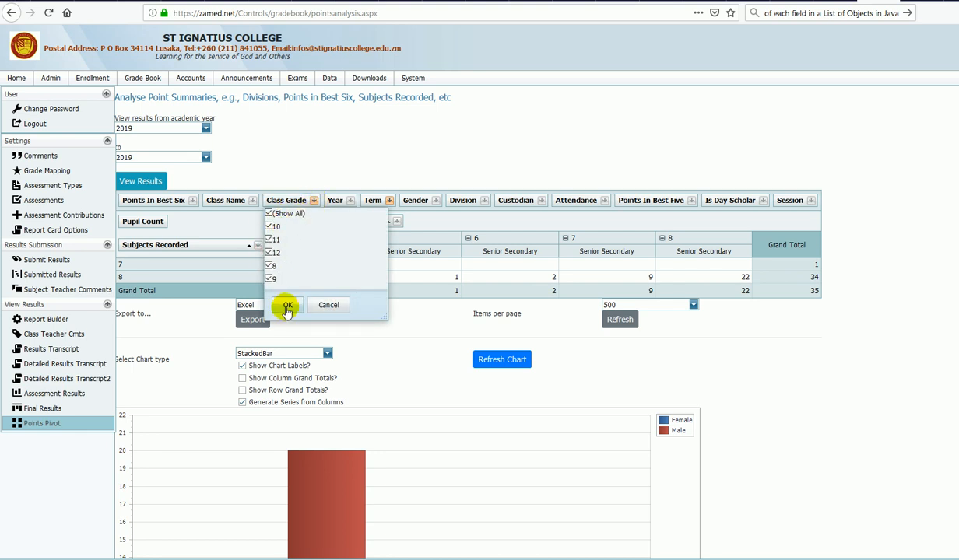
pyautogui.click(286, 307)
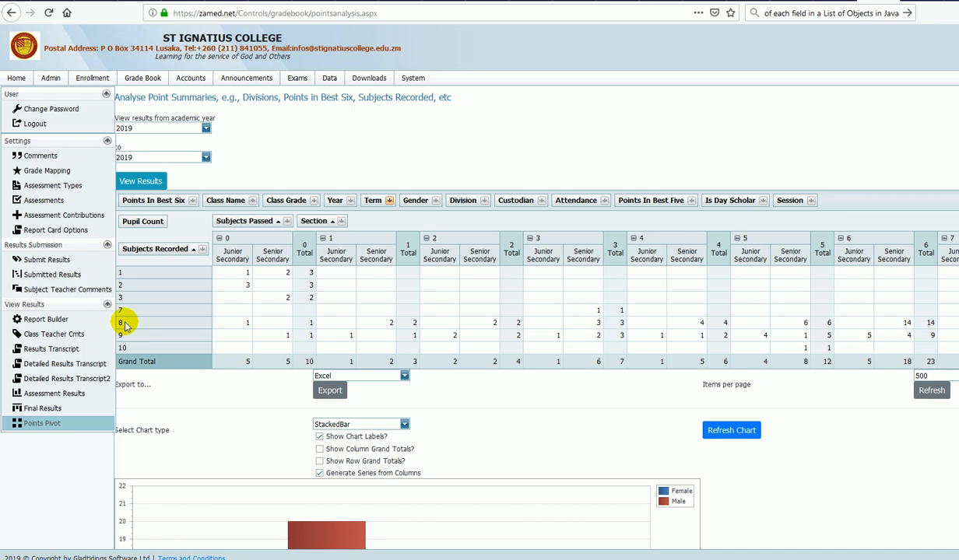
# - Examine the junior and senior secondary pupil counts with 8 subjects recorded and 0, 1 or 2 subjects passed
pyautogui.click(245, 324)
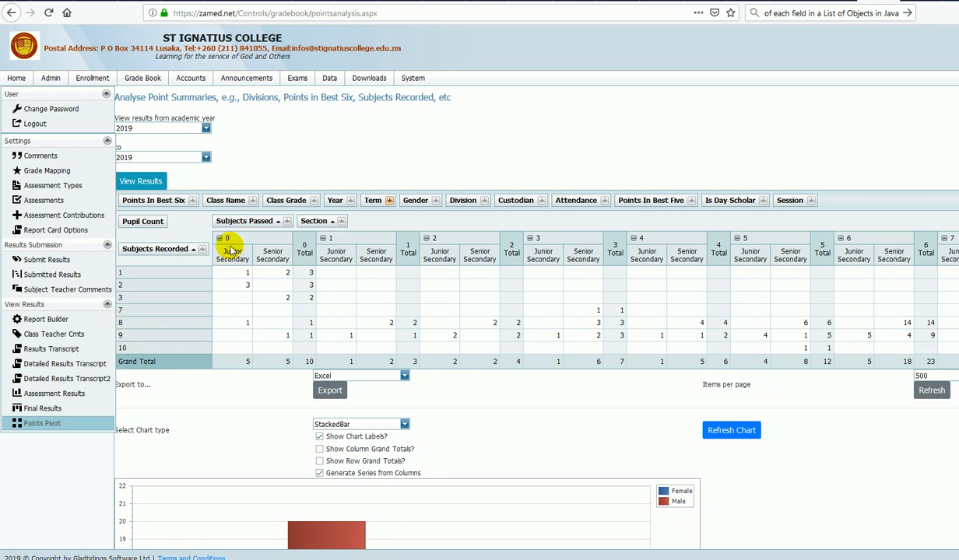
pyautogui.doubleClick(249, 321)
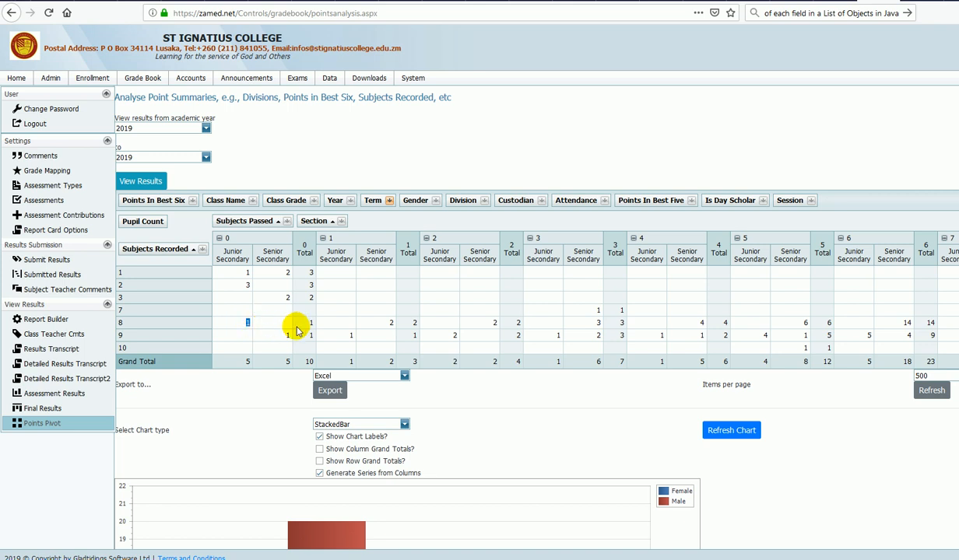
pyautogui.doubleClick(391, 321)
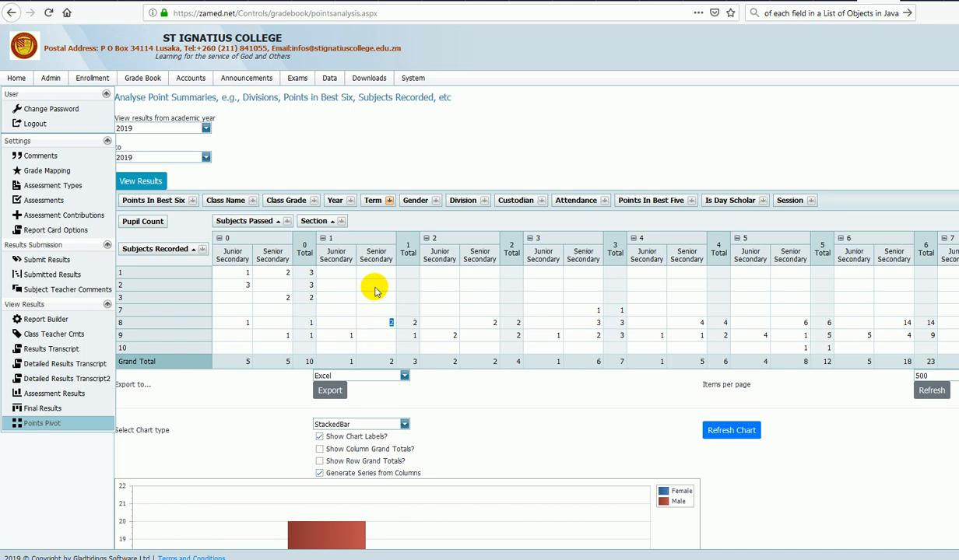
pyautogui.doubleClick(495, 322)
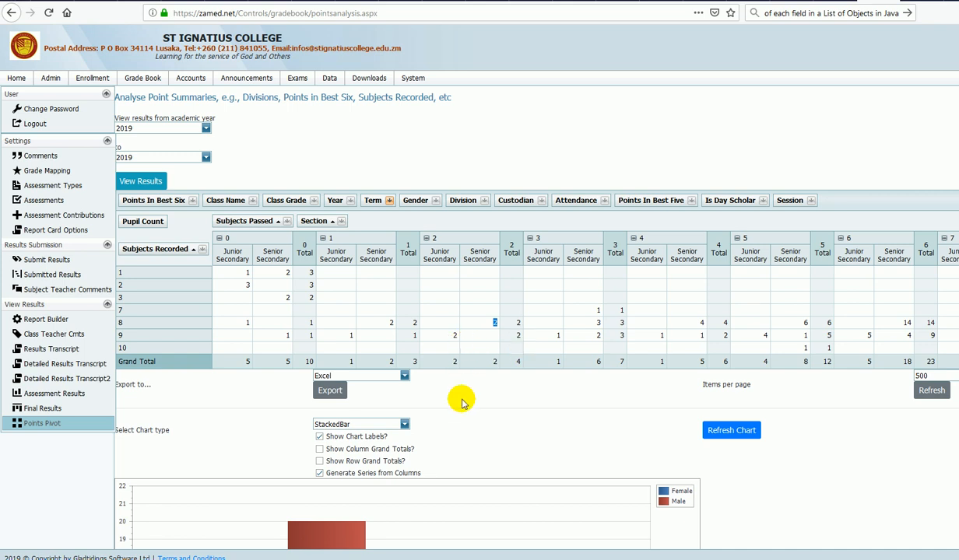
pyautogui.scroll(-5, 462, 402)
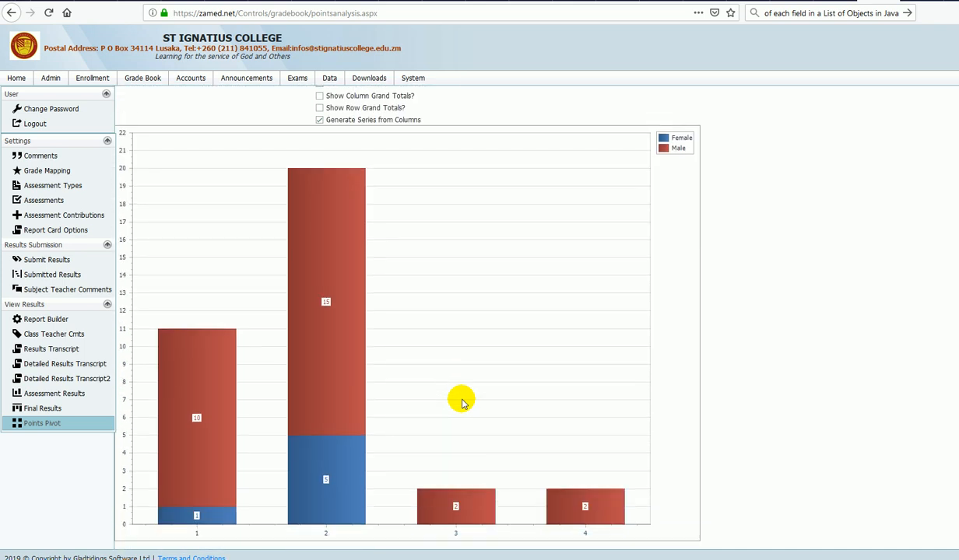
pyautogui.scroll(5, 460, 432)
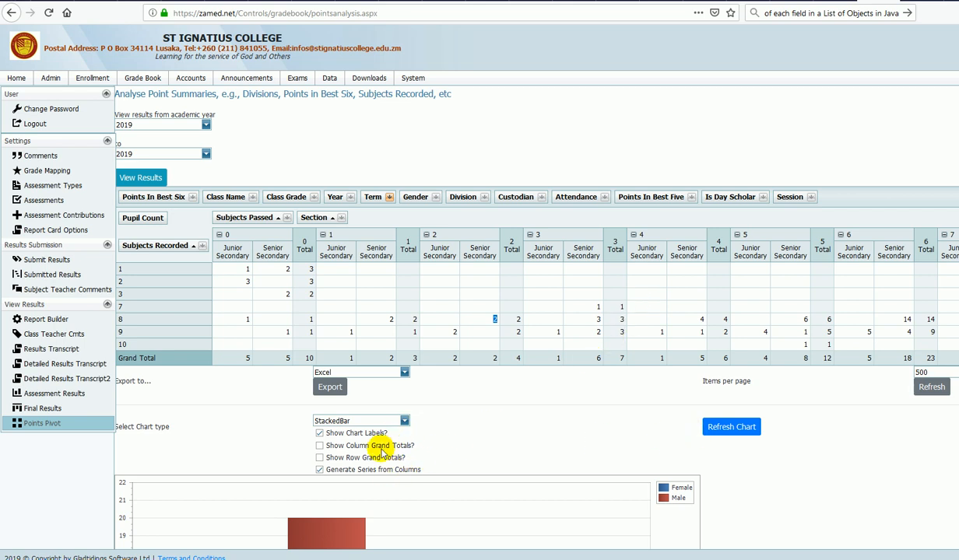
# - Refresh the stacked bar chart and examine the subjects-passed series by section for each number of subjects recorded
pyautogui.click(726, 426)
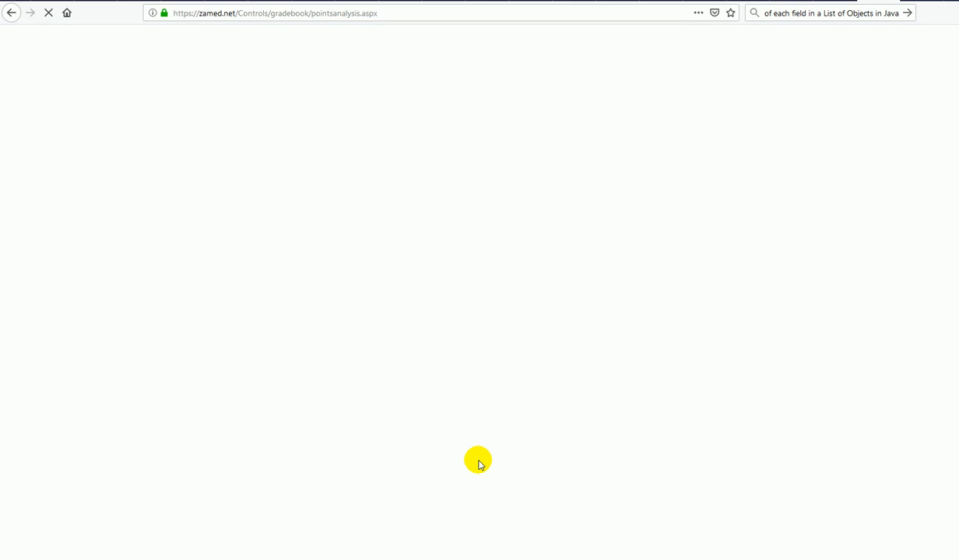
pyautogui.scroll(-8, 478, 465)
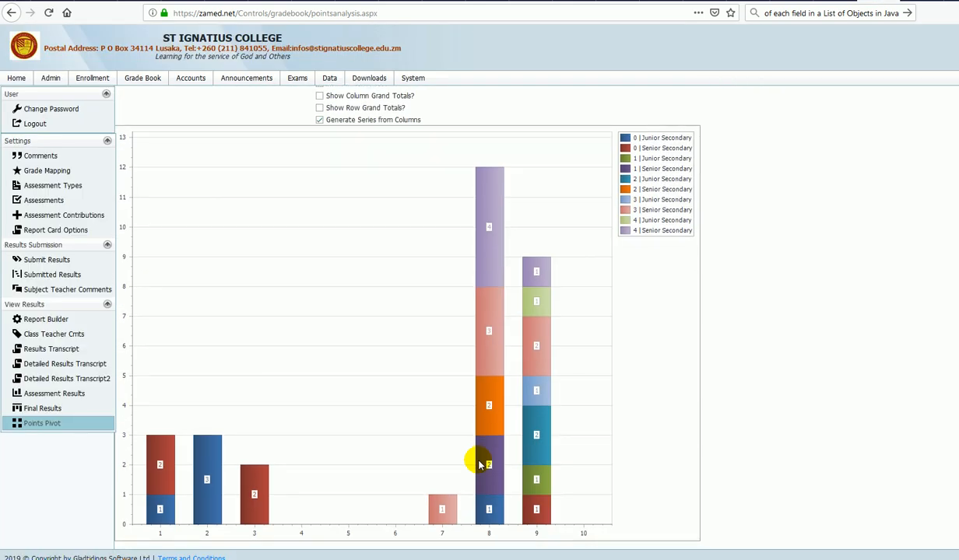
pyautogui.scroll(1, 478, 464)
pyautogui.scroll(-1, 479, 465)
pyautogui.moveTo(482, 403)
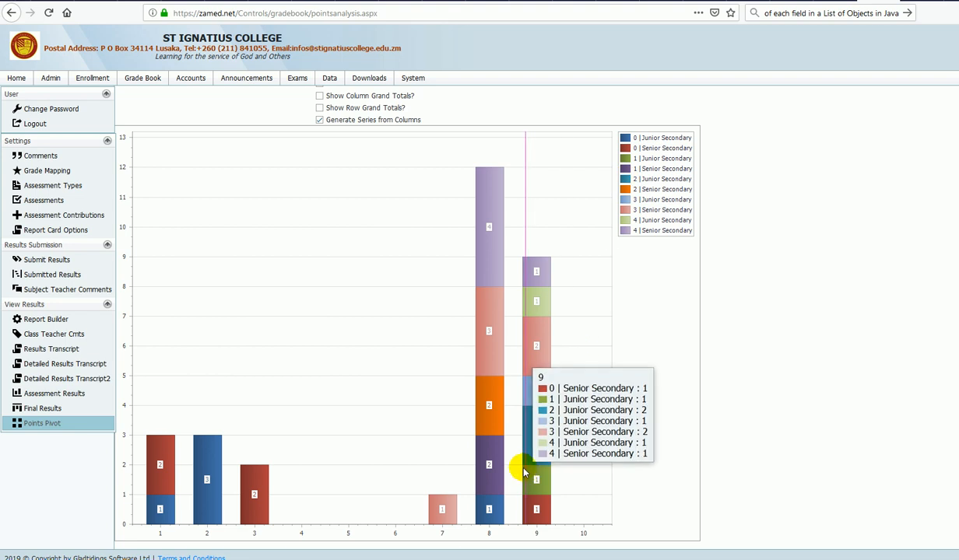
# - Limit the Subjects Recorded filter to 7, 8, 9 and 10, and refresh the stacked bar chart
pyautogui.scroll(3, 498, 459)
pyautogui.scroll(1, 503, 465)
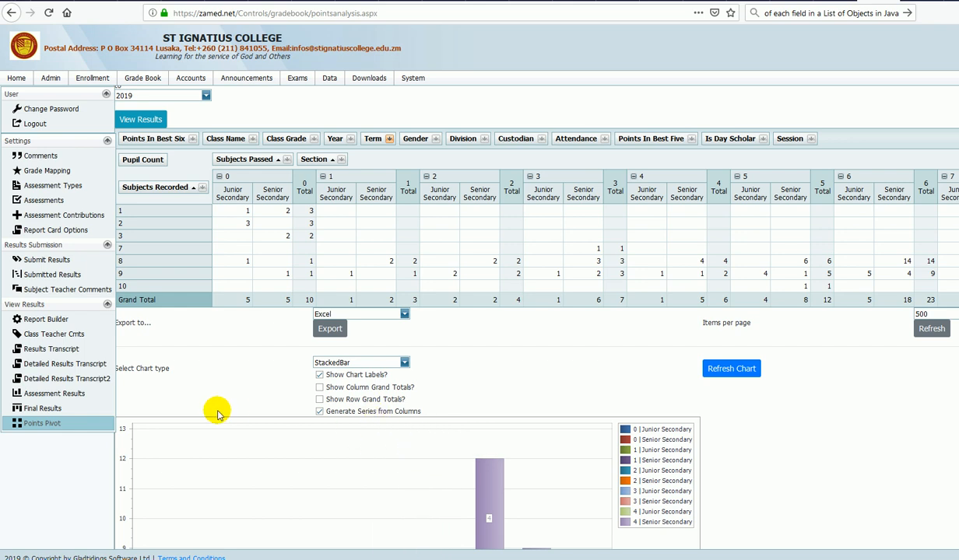
pyautogui.click(202, 187)
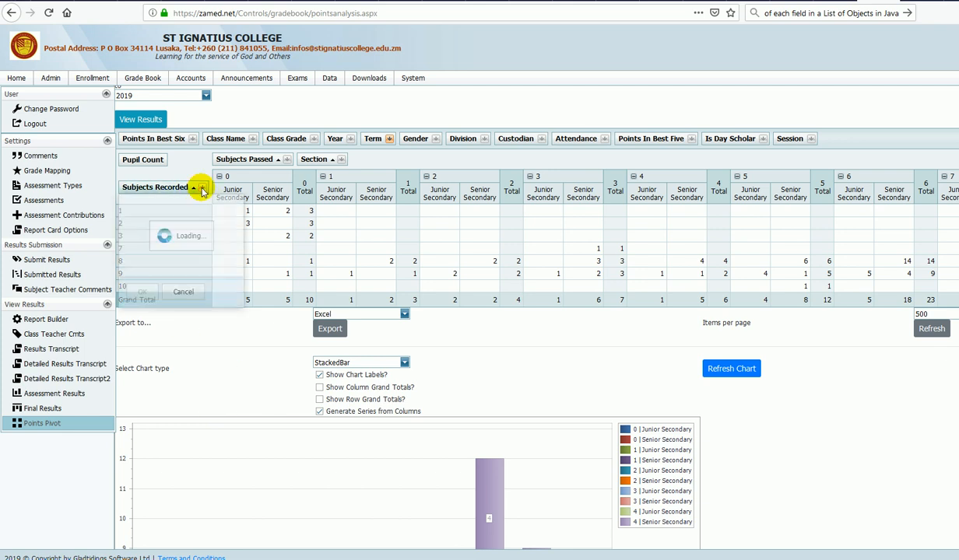
pyautogui.click(126, 250)
pyautogui.scroll(-2, 127, 247)
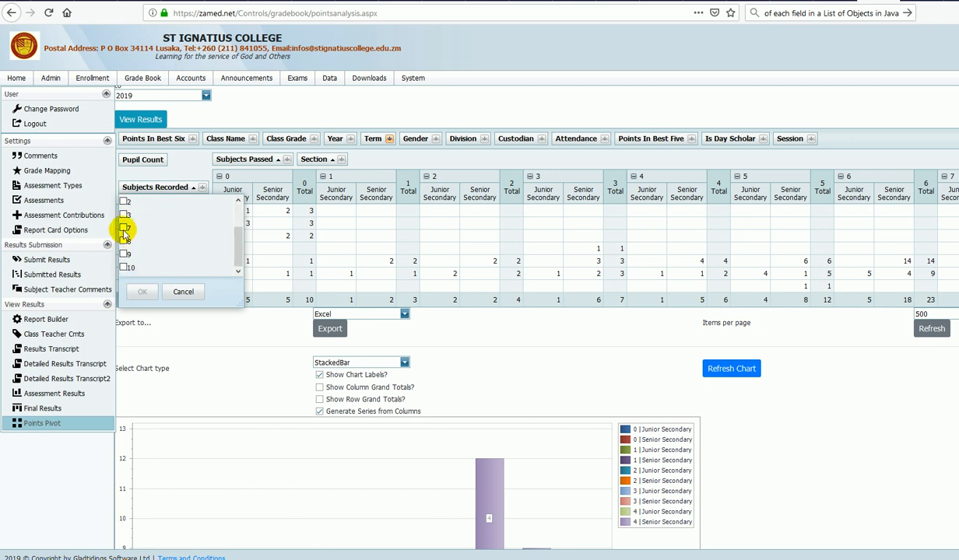
pyautogui.click(124, 243)
pyautogui.click(127, 267)
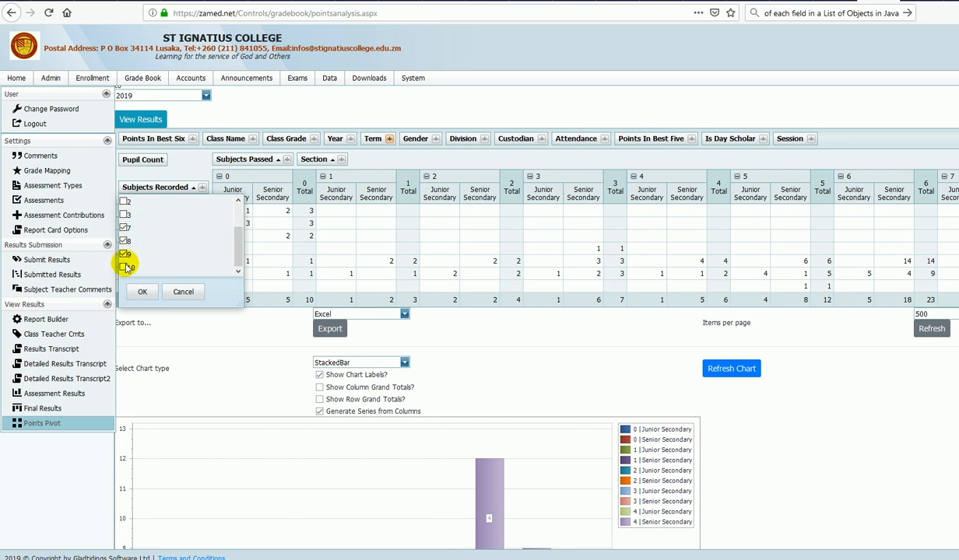
pyautogui.click(143, 291)
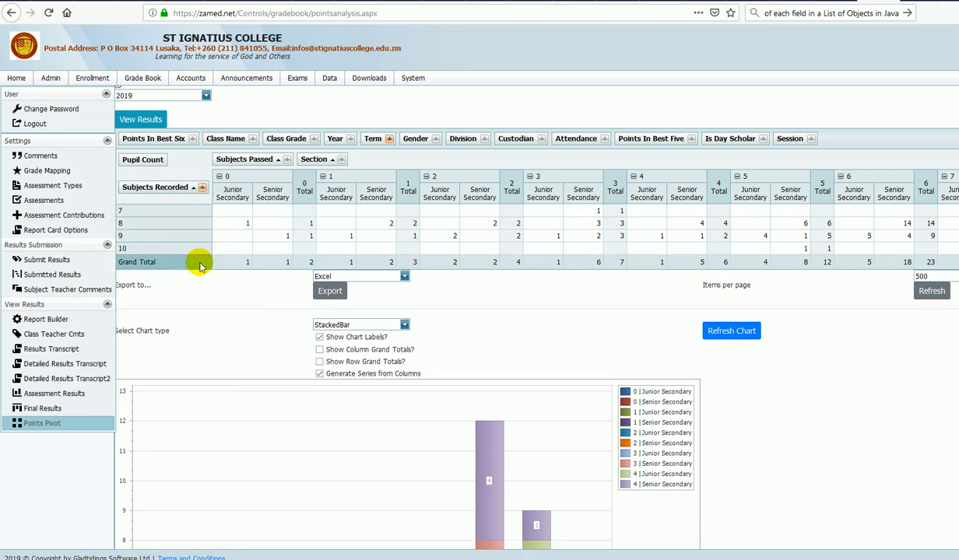
pyautogui.click(719, 331)
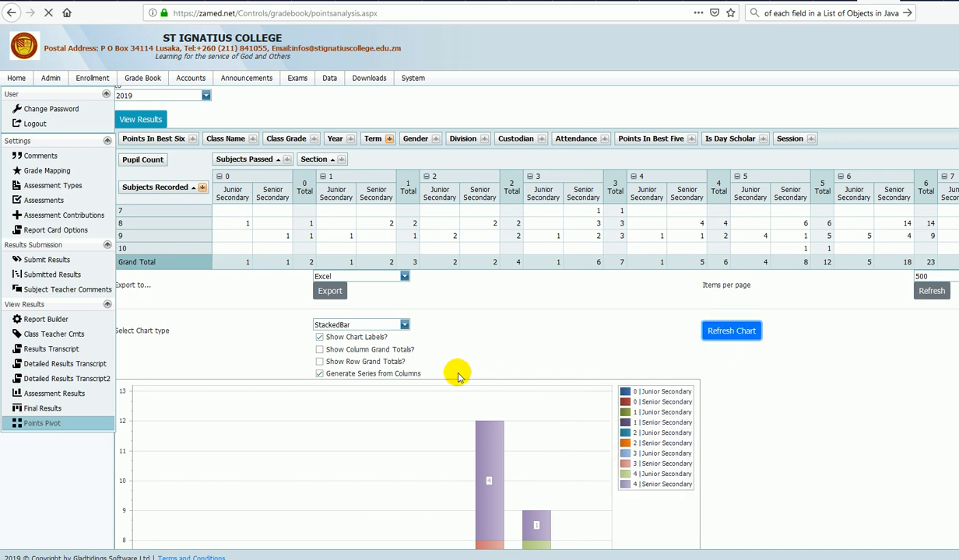
pyautogui.scroll(-4, 455, 376)
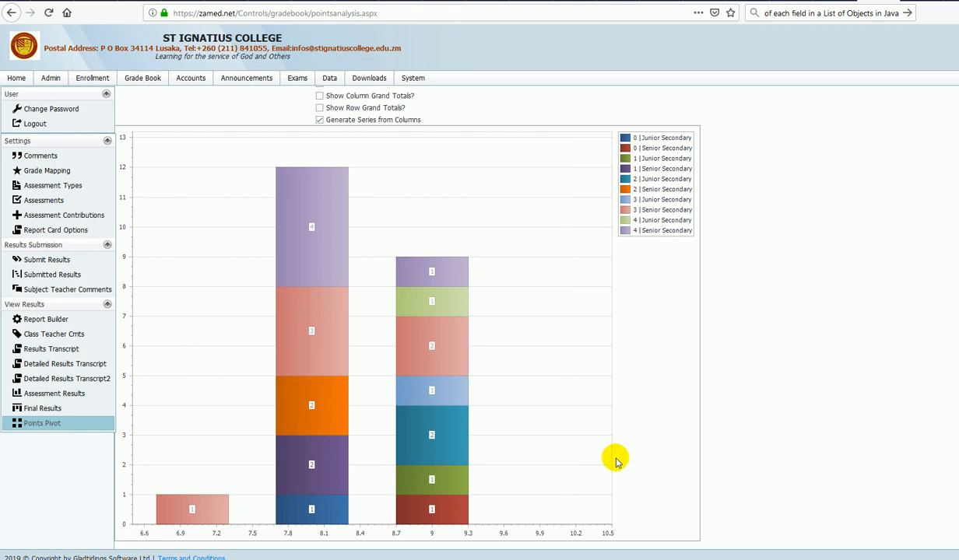
# - Limit the Subjects Passed filter to 6, 7, 8 and 9, and refresh the chart to compare both sections
pyautogui.scroll(4, 614, 459)
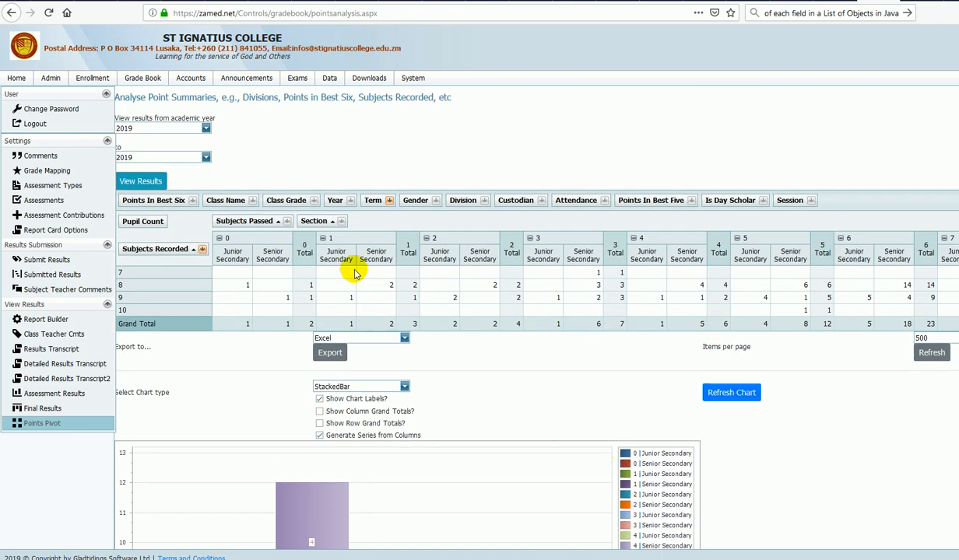
pyautogui.click(288, 222)
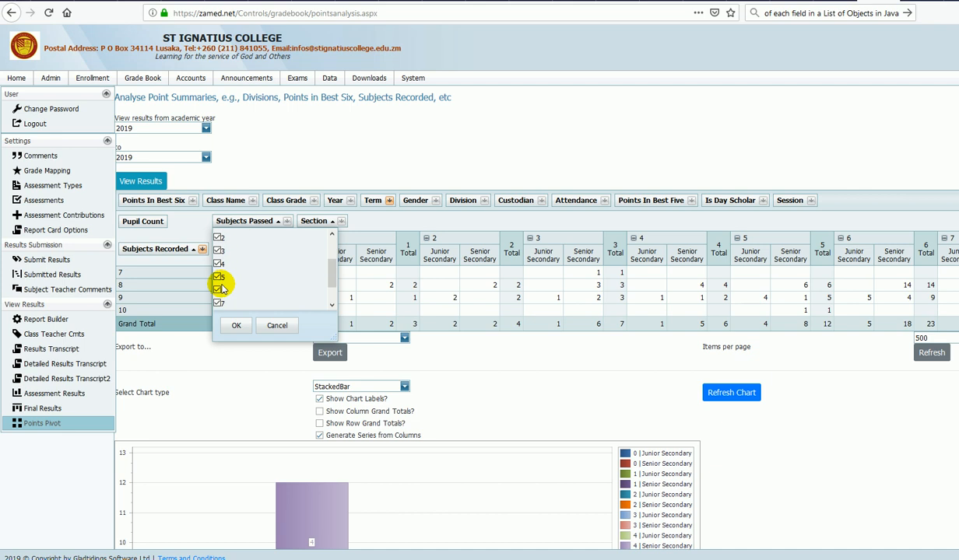
pyautogui.click(219, 234)
pyautogui.scroll(-2, 223, 292)
pyautogui.scroll(-2, 226, 290)
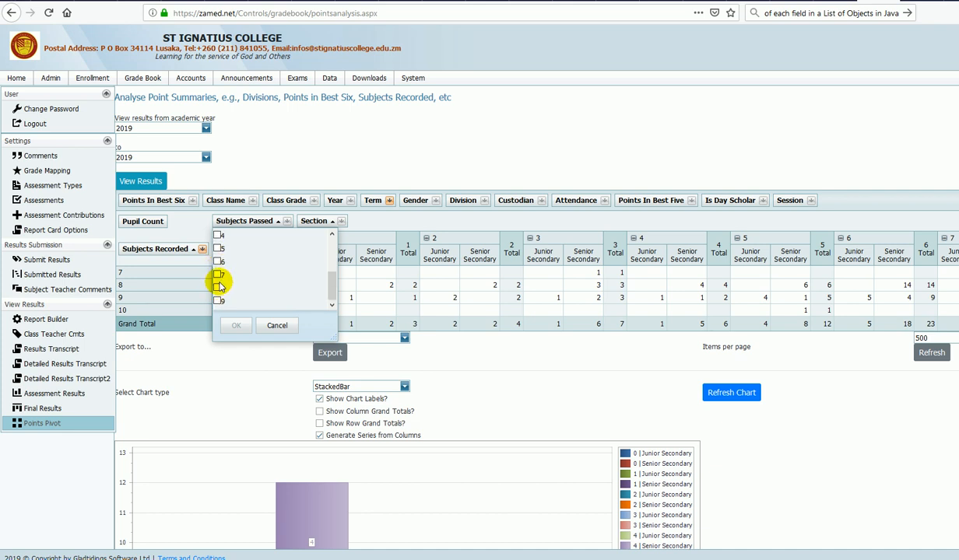
pyautogui.click(219, 261)
pyautogui.click(218, 275)
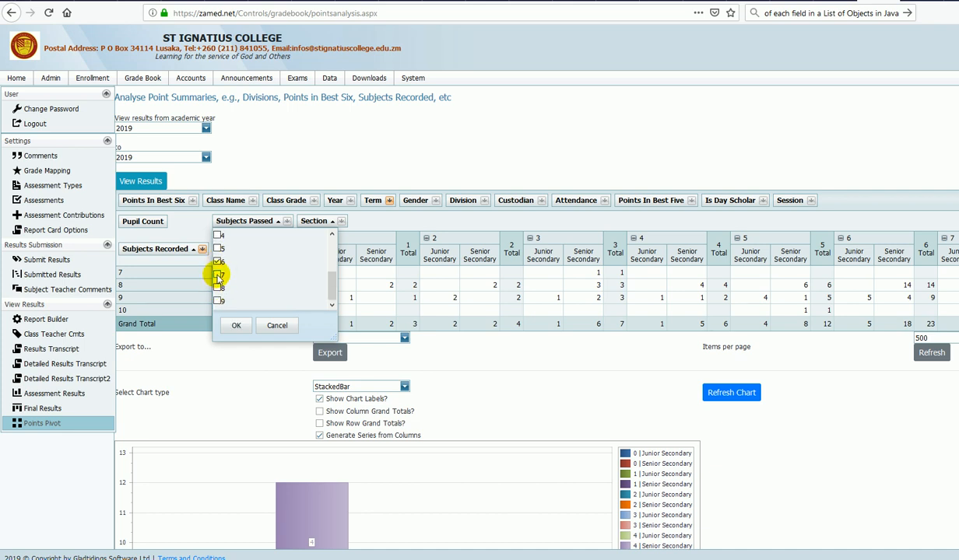
pyautogui.click(235, 325)
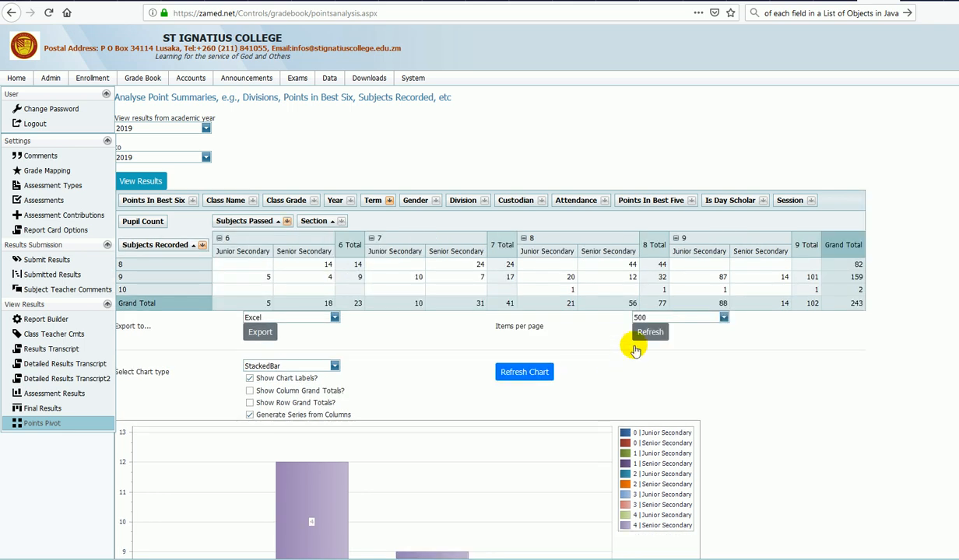
pyautogui.click(522, 371)
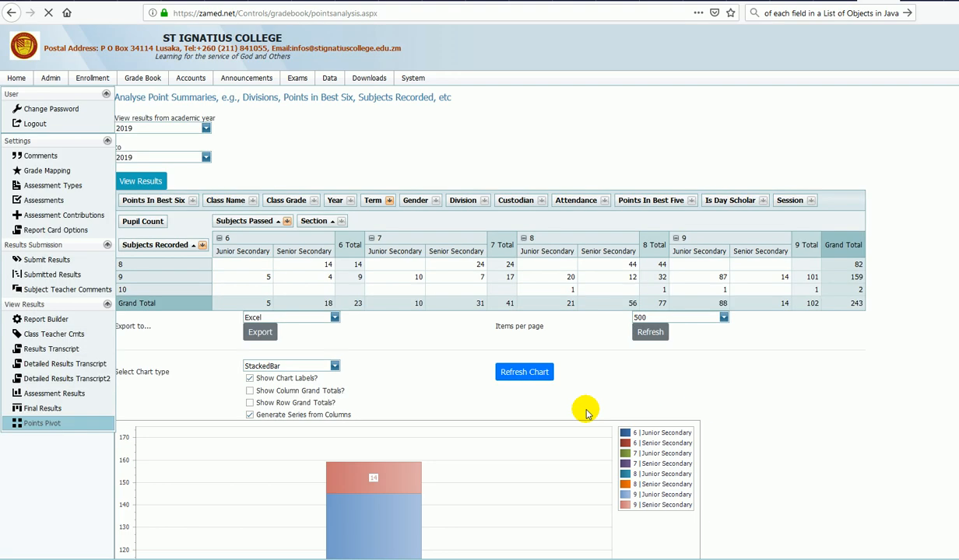
pyautogui.scroll(-5, 575, 412)
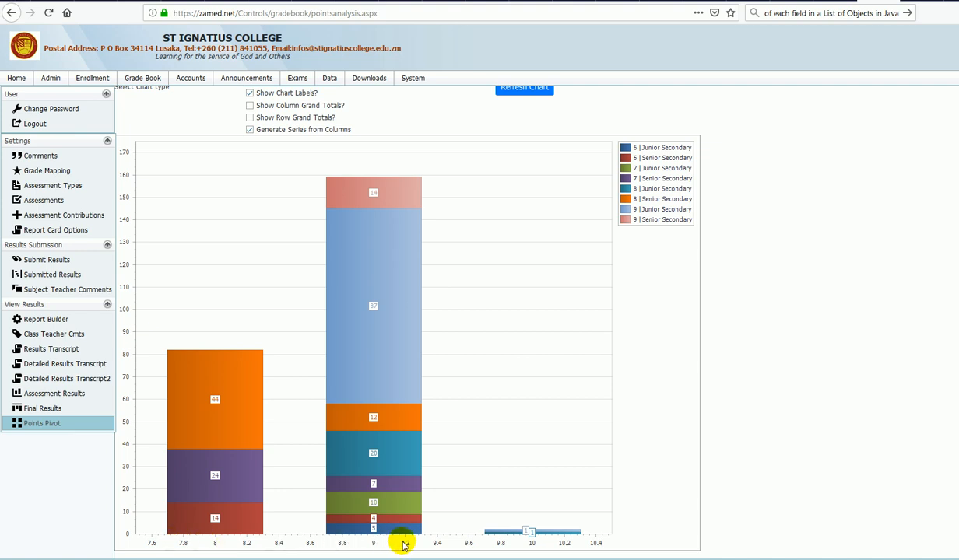
# - Change the chart type to Bar and refresh the chart to compare the section series for each number of subjects recorded
pyautogui.moveTo(354, 530)
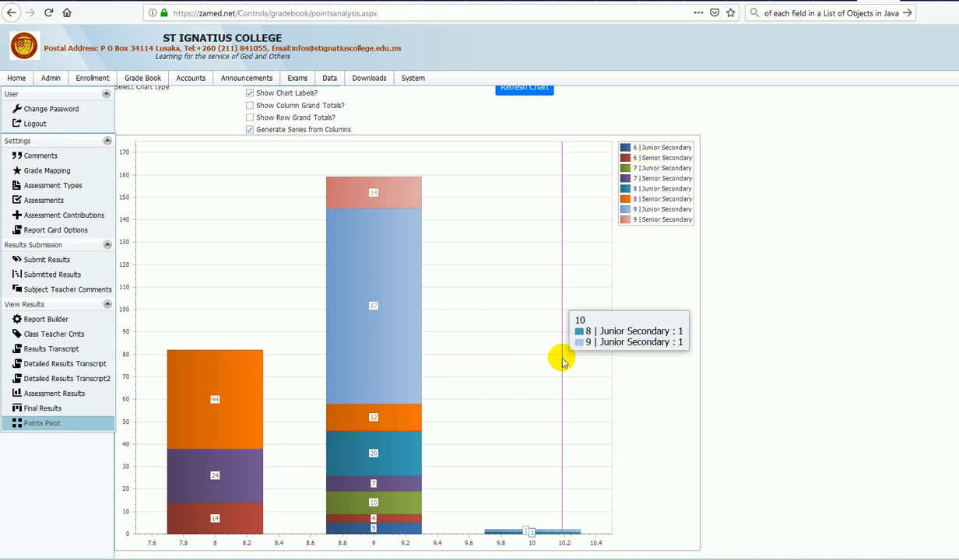
pyautogui.scroll(3, 428, 410)
pyautogui.click(300, 364)
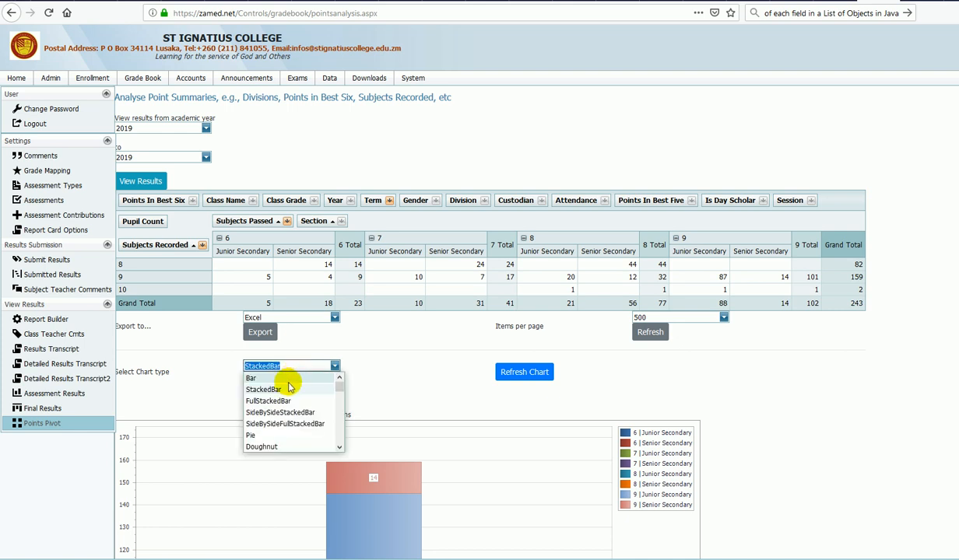
pyautogui.click(265, 378)
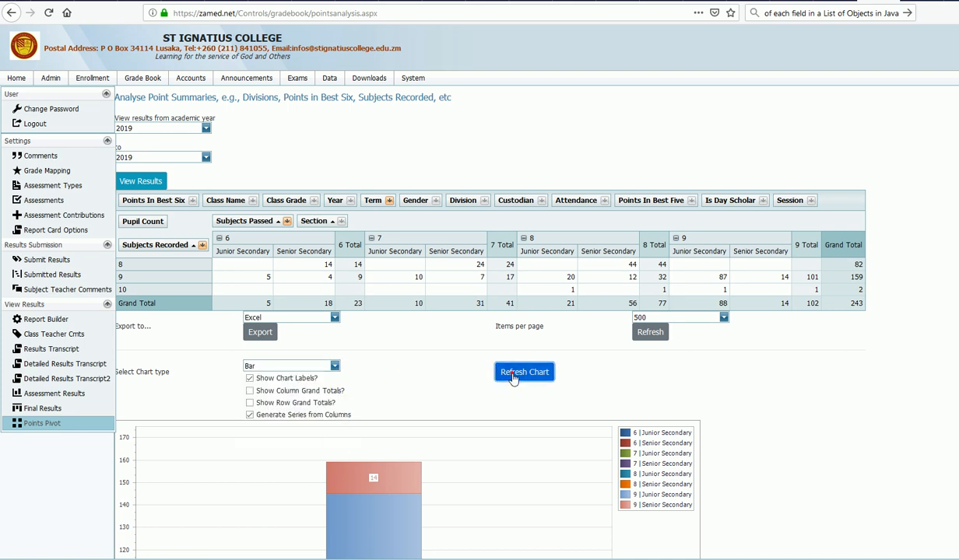
pyautogui.click(515, 377)
pyautogui.scroll(-4, 420, 428)
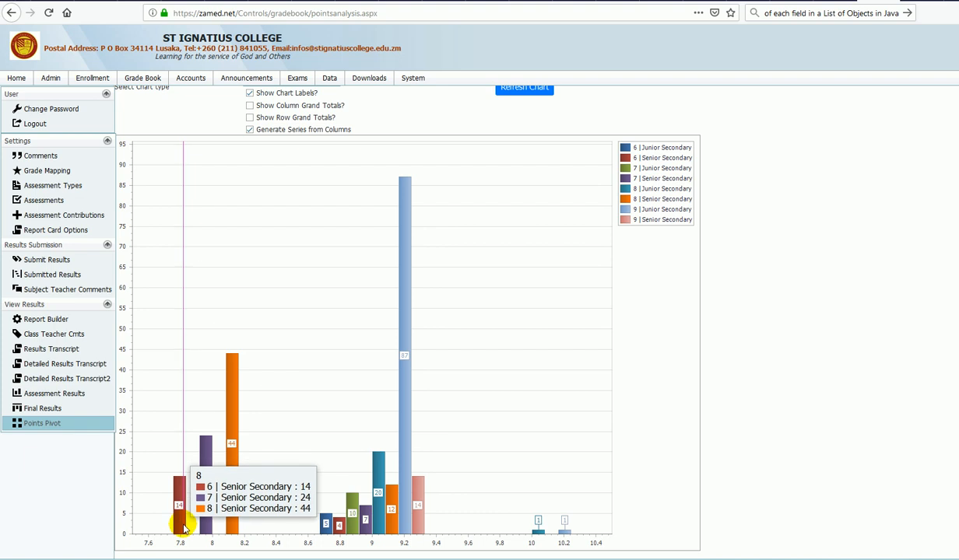
# - Export the pivot table to Excel, open pivotStudentResults.xlsx in Microsoft Excel and enable editing
pyautogui.scroll(2, 393, 459)
pyautogui.scroll(5, 393, 465)
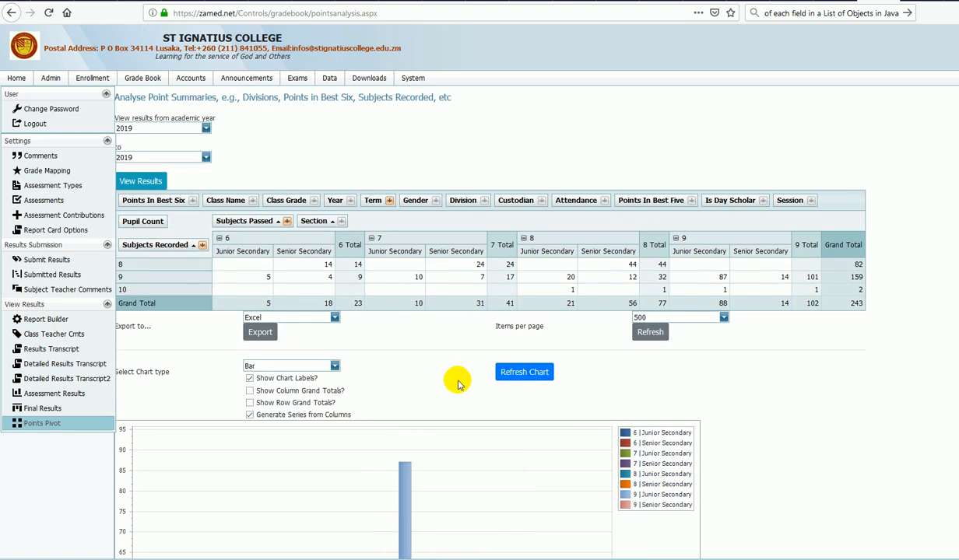
pyautogui.click(263, 333)
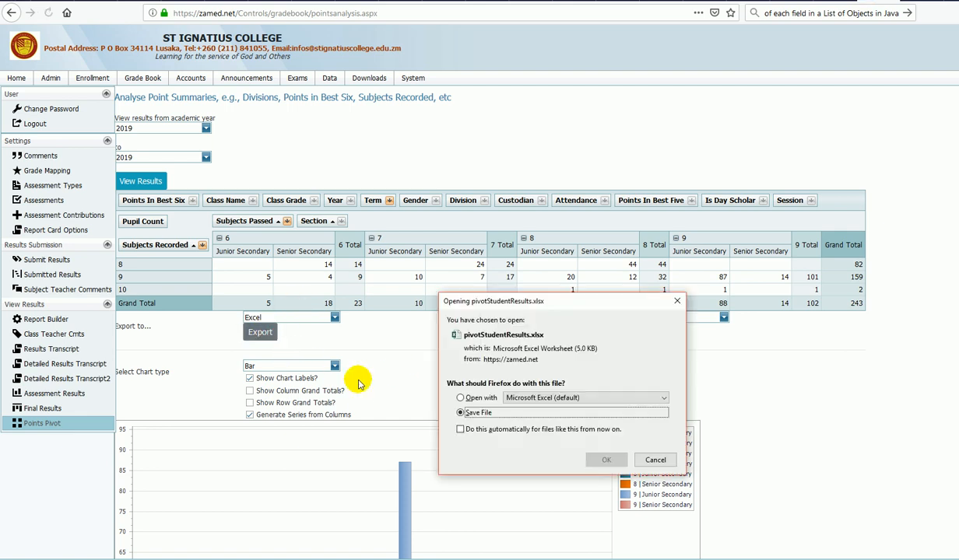
pyautogui.click(459, 398)
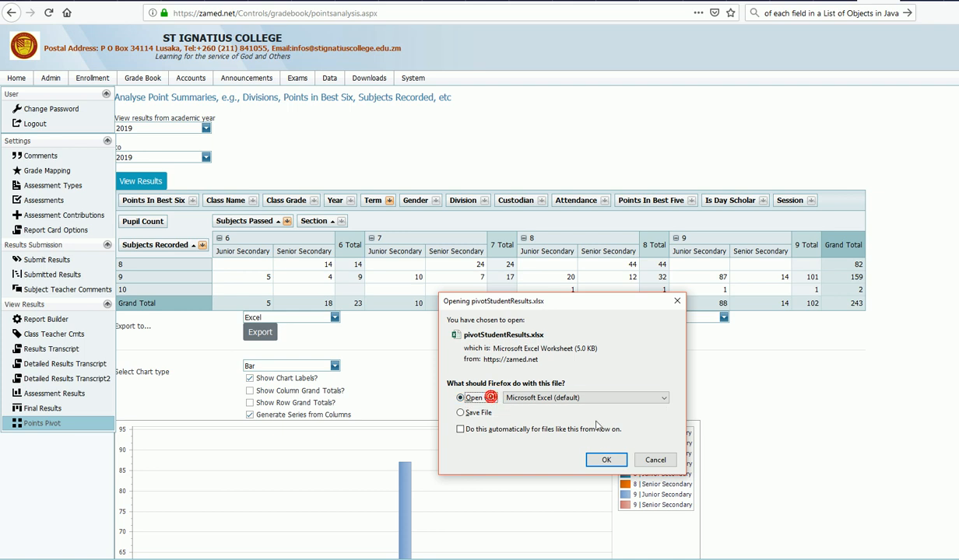
pyautogui.click(606, 460)
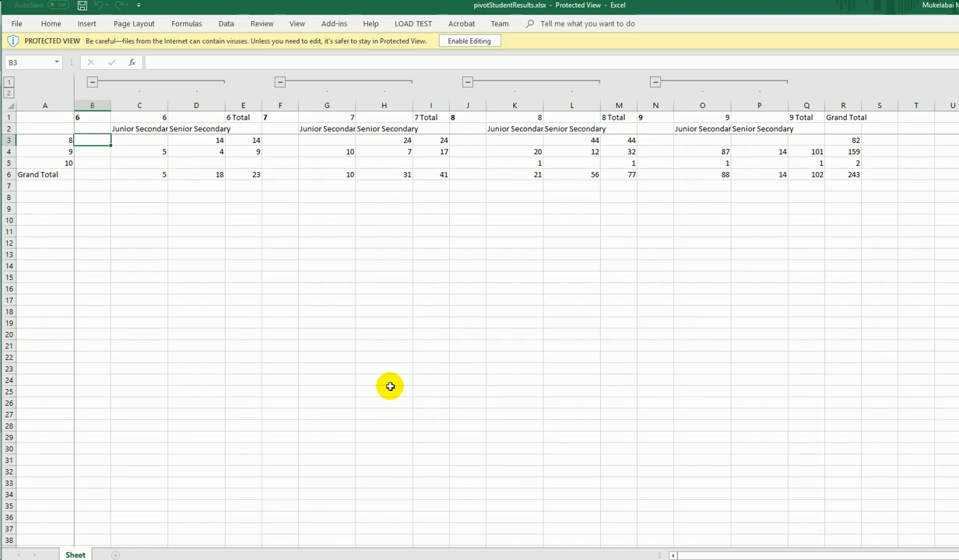
pyautogui.click(467, 40)
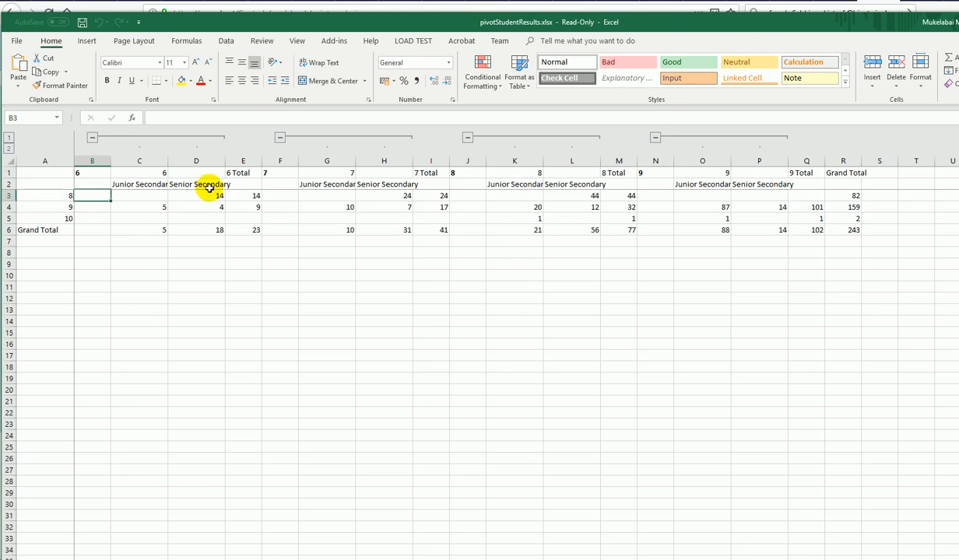
# - Collapse and re-expand the column group for 6 subjects passed to check the exported grouping
pyautogui.click(92, 138)
pyautogui.click(92, 138)
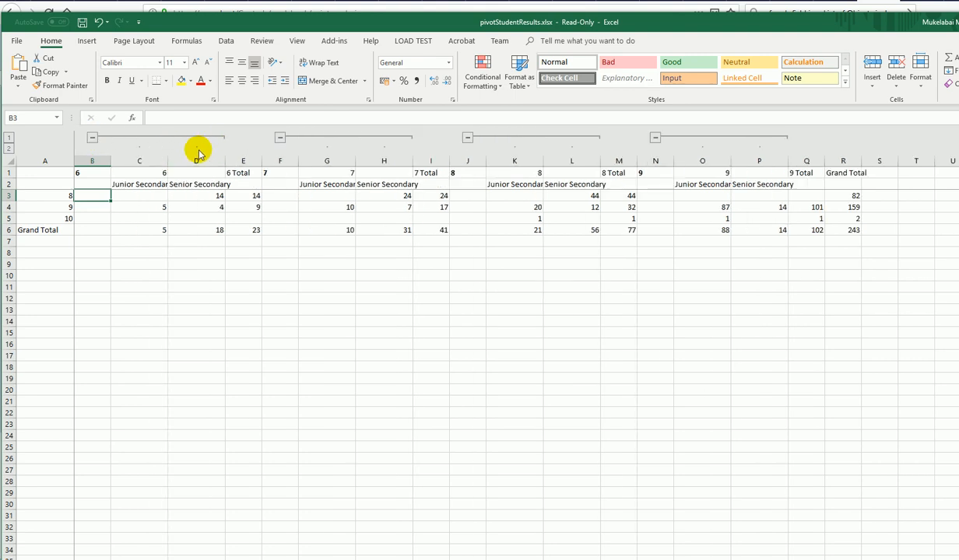
pyautogui.click(147, 210)
pyautogui.click(127, 250)
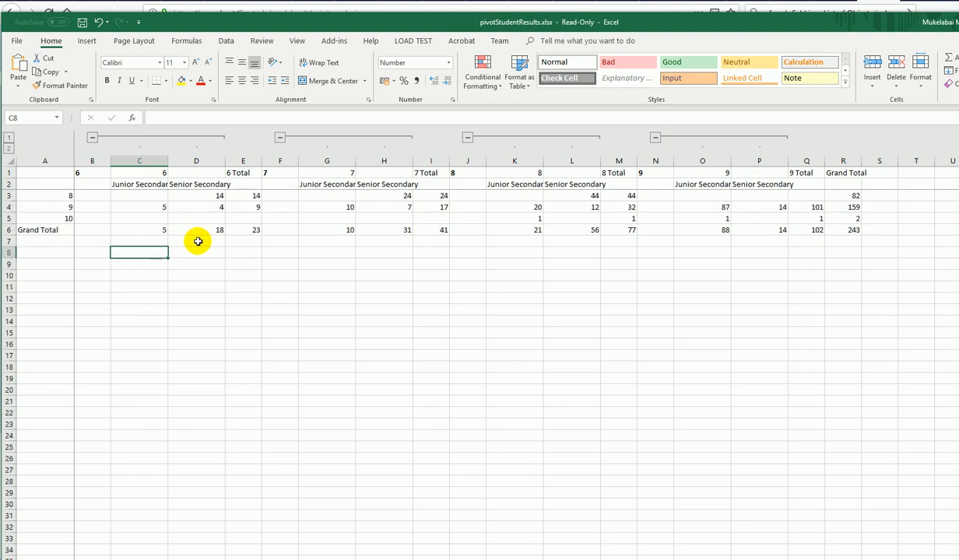
pyautogui.click(92, 138)
pyautogui.click(92, 138)
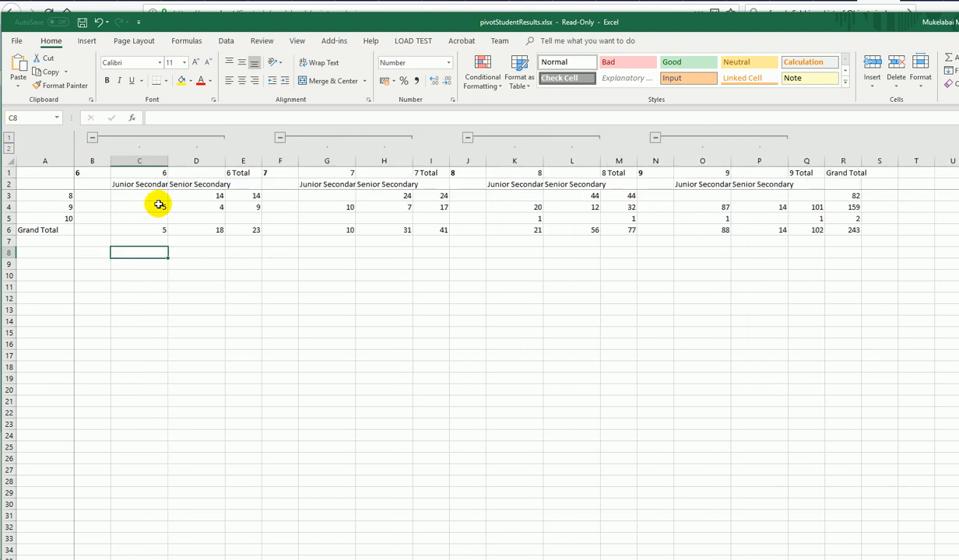
# - Switch back to the Points Pivot page in Firefox and review the bar chart below the pivot table
pyautogui.hotkey('alt', 'Tab')
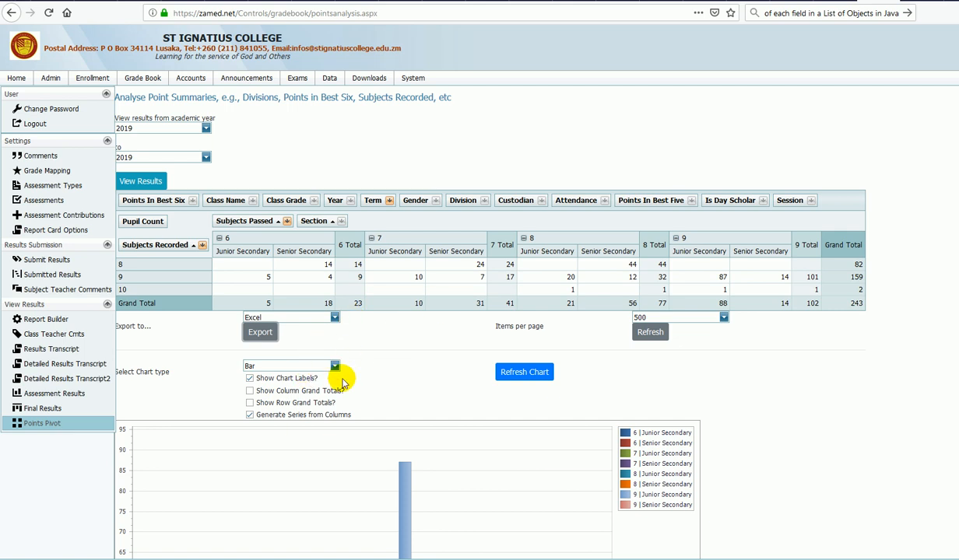
pyautogui.scroll(-3, 342, 383)
pyautogui.scroll(3, 343, 383)
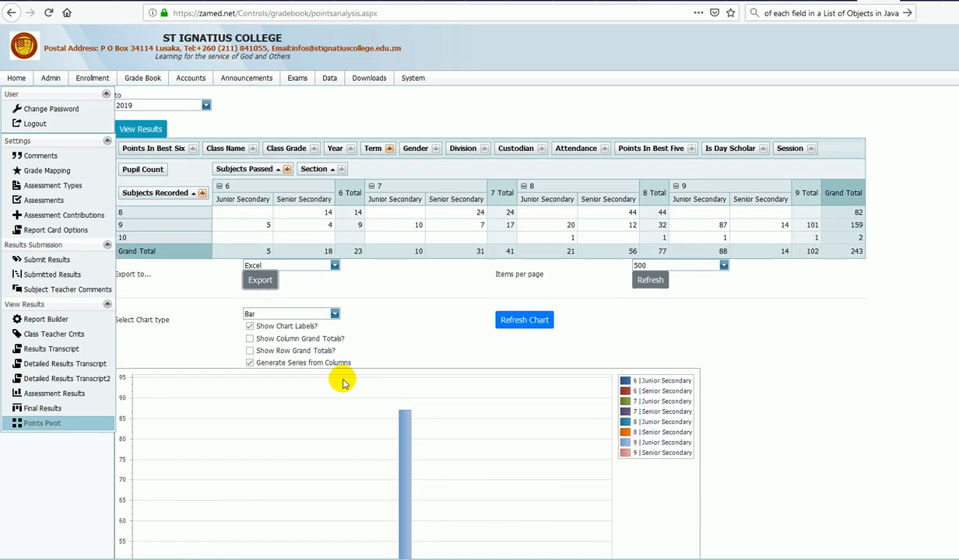